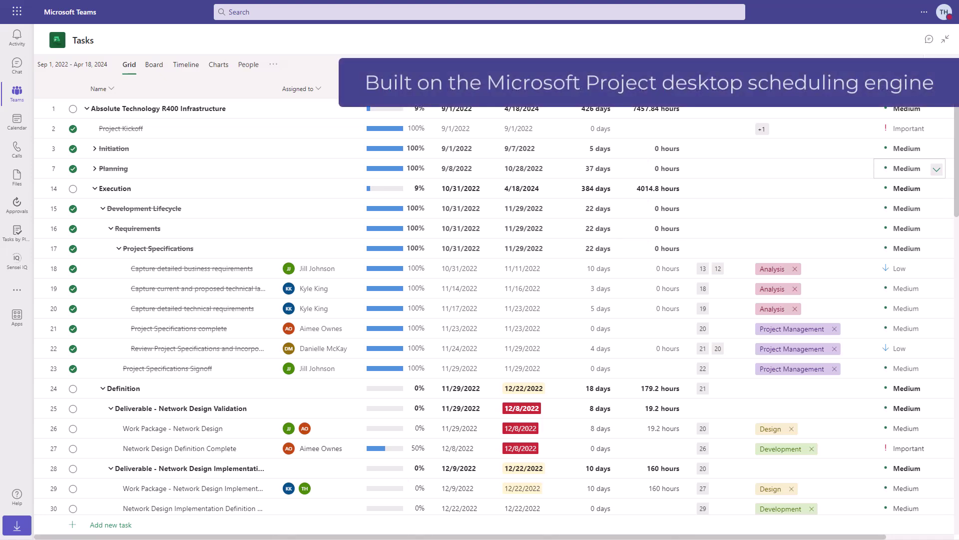
Scroll to row 61 and expand the Test module integration task's details into a full dialog.
scroll(499, 300, down, 6)
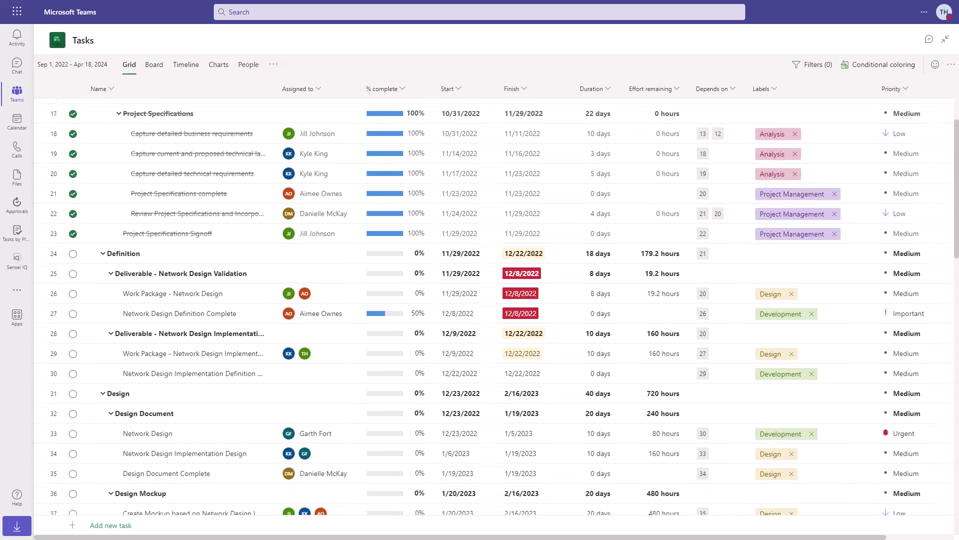
scroll(500, 300, down, 4)
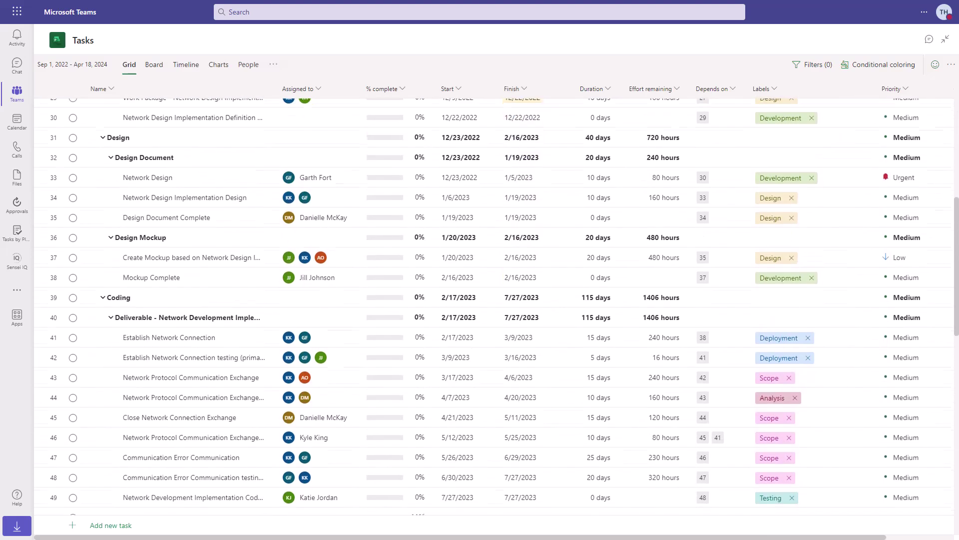
scroll(500, 300, down, 3)
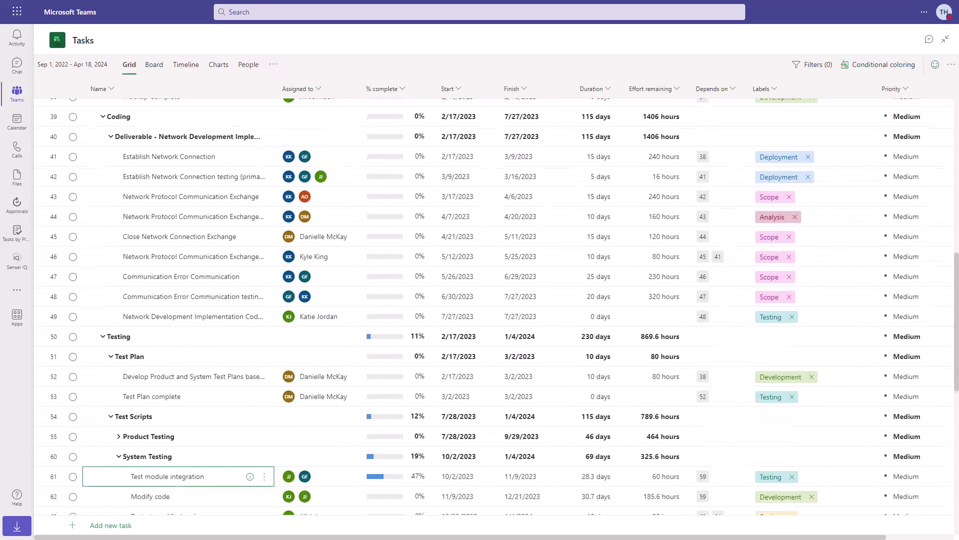
scroll(500, 300, down, 1)
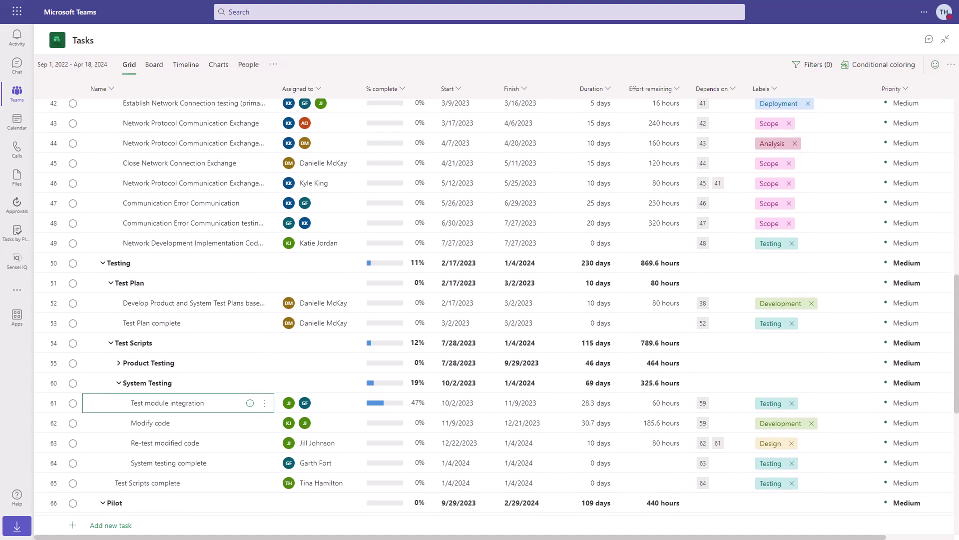
click(250, 403)
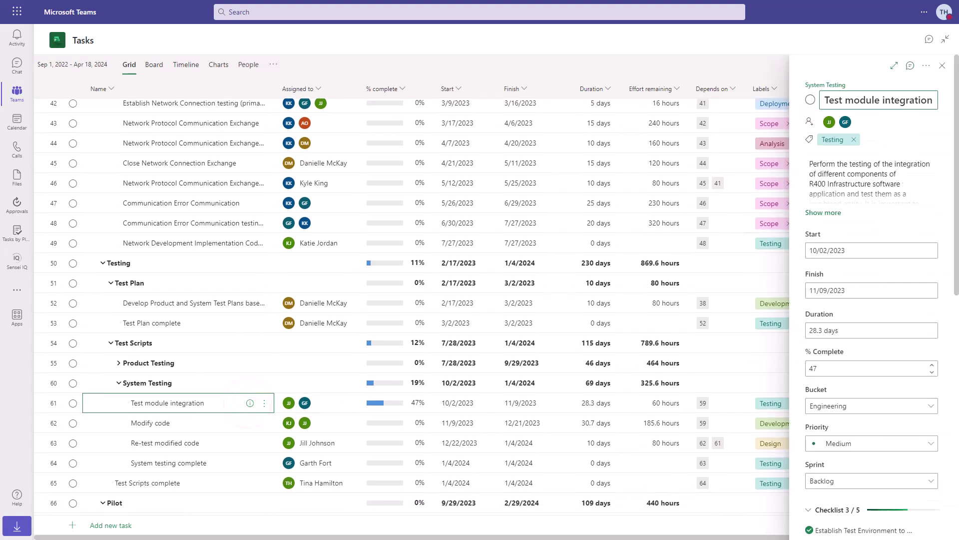
click(894, 65)
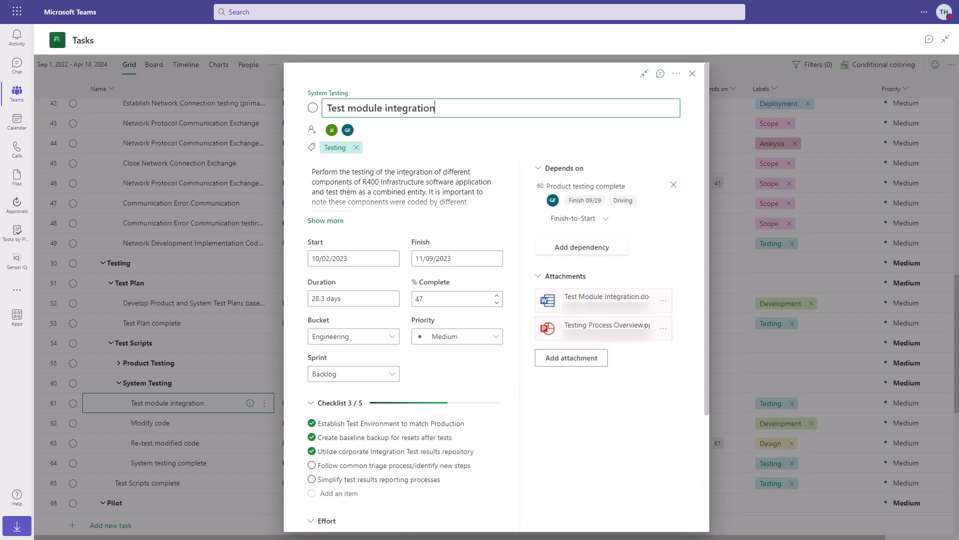
Check the task's assignees and show its full description.
click(350, 130)
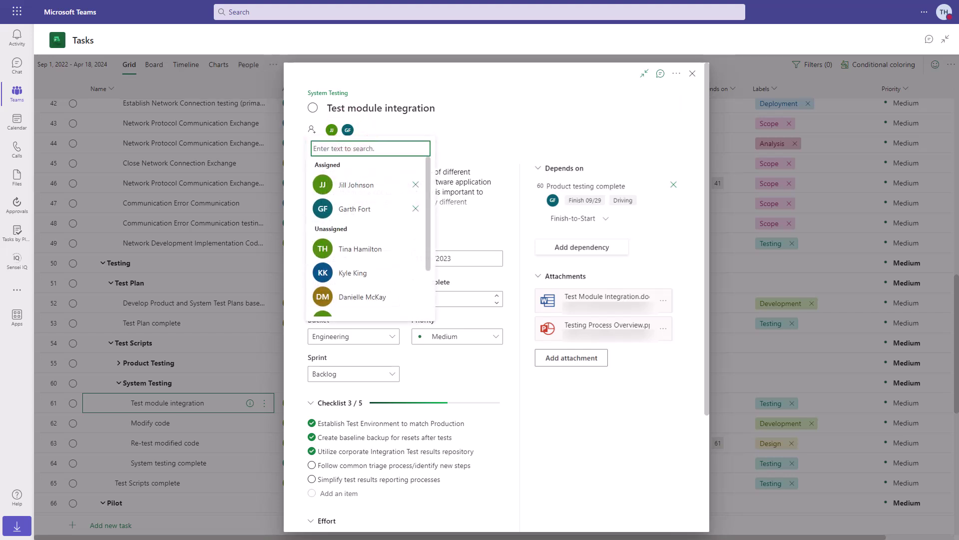
key(Escape)
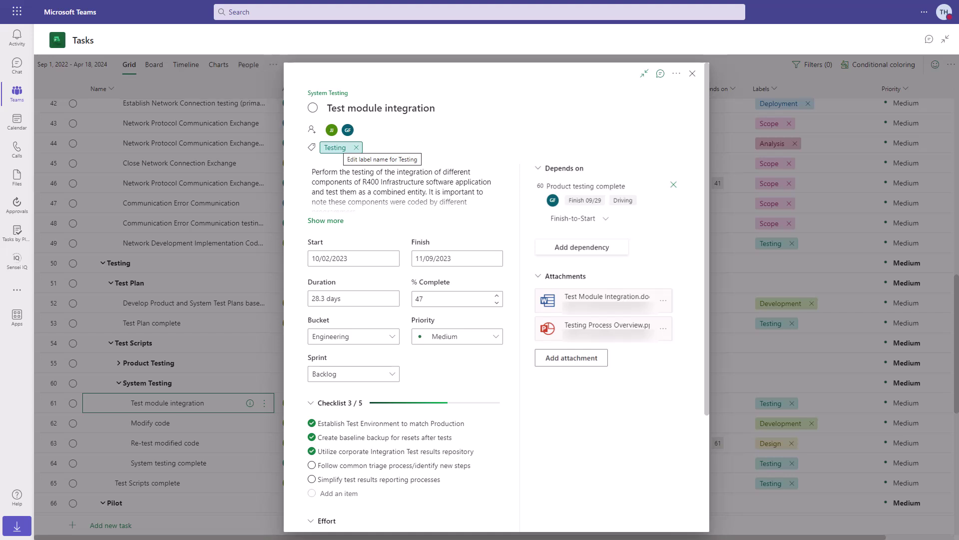
click(330, 221)
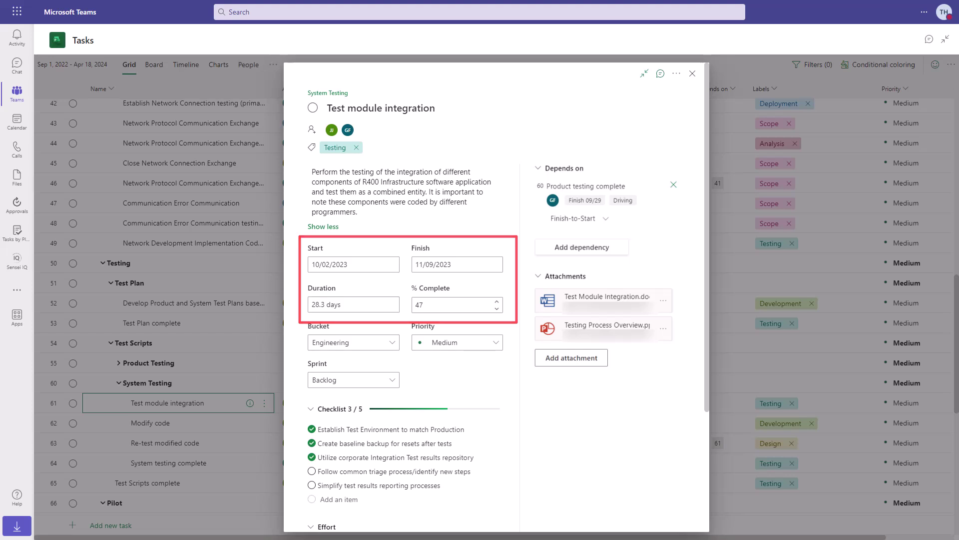
Review the Bucket, Priority and Sprint lists, keeping Engineering, Medium and Backlog.
click(392, 342)
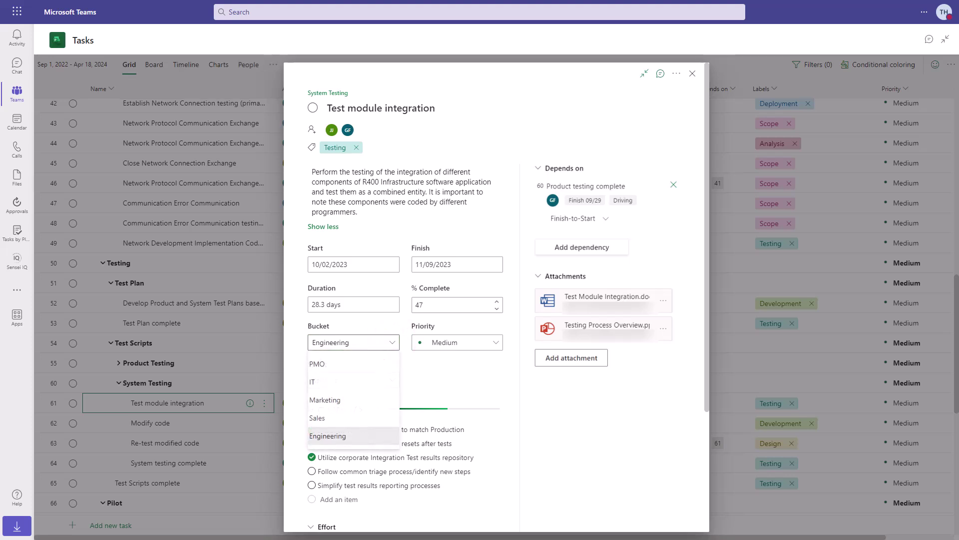
click(327, 436)
click(495, 342)
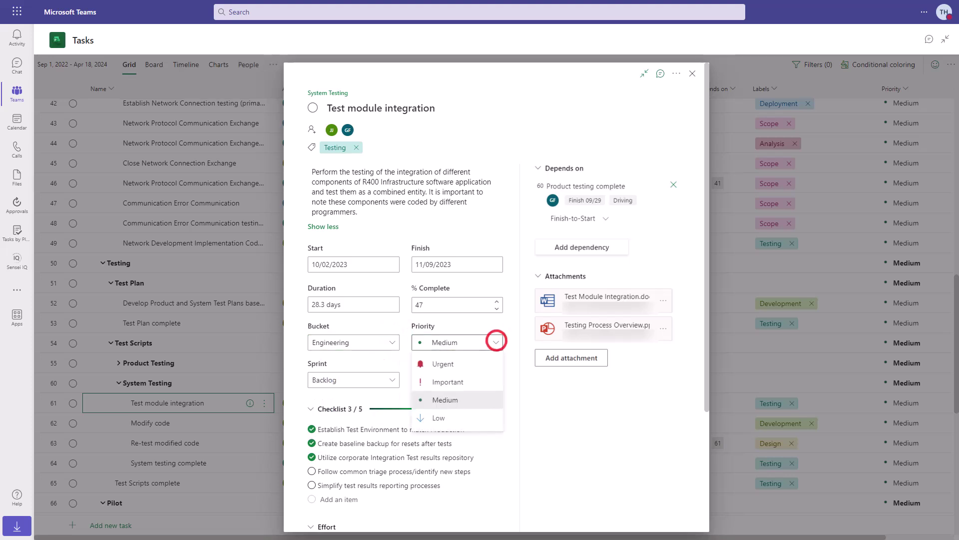
key(Escape)
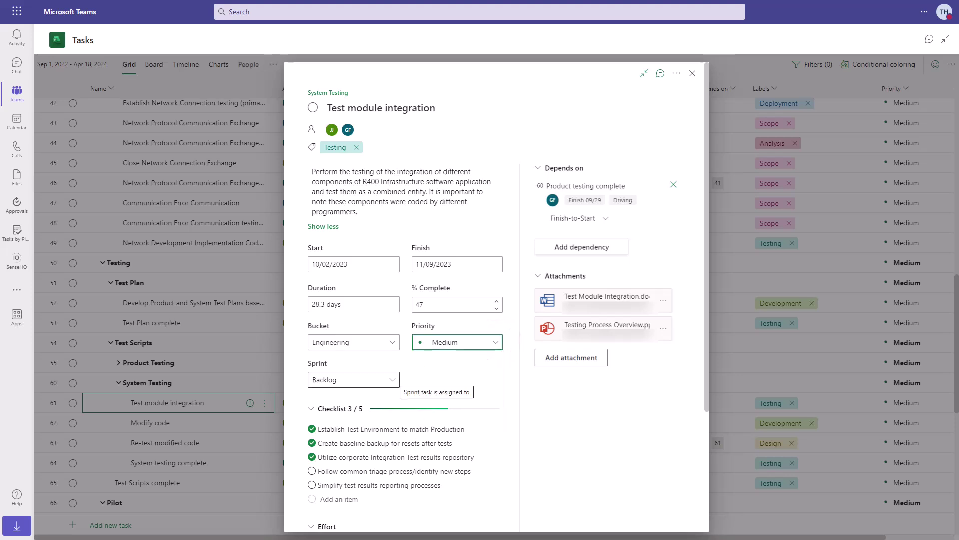
click(392, 380)
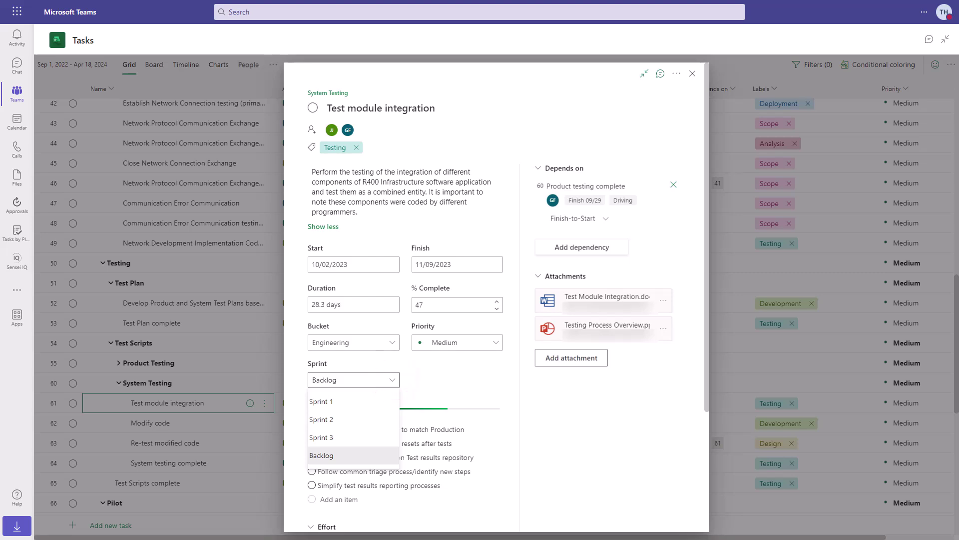
key(Escape)
scroll(495, 299, down, 3)
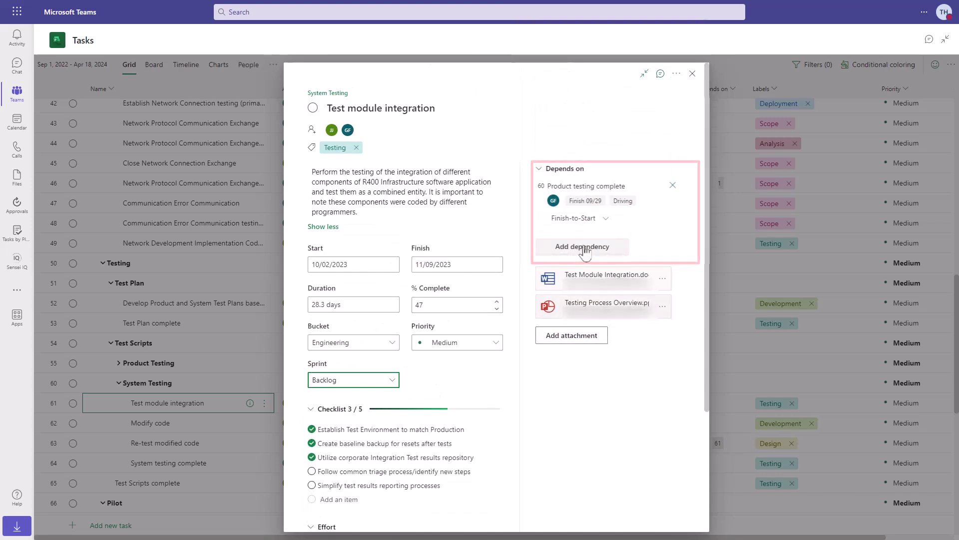
Start adding a dependency, then open the Test module integration conversation thread.
click(584, 248)
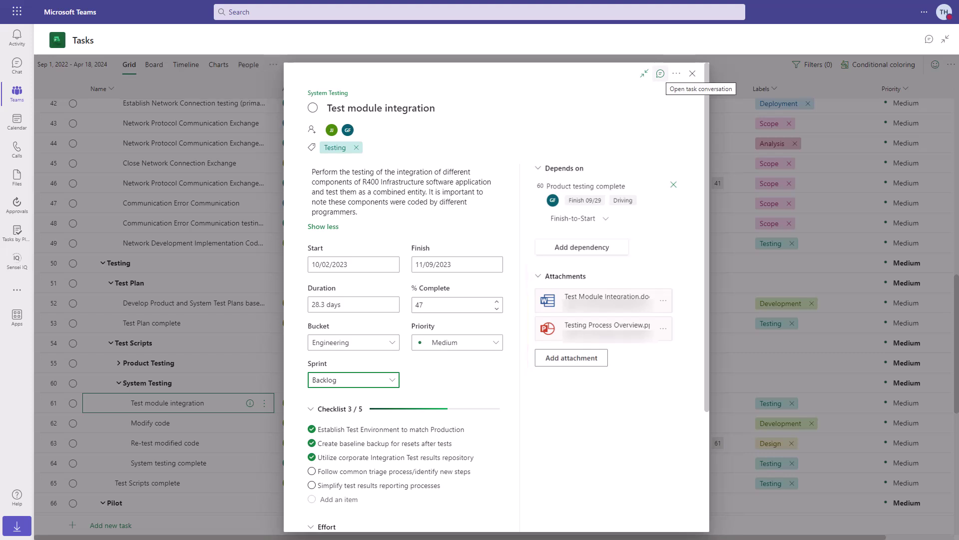
click(661, 74)
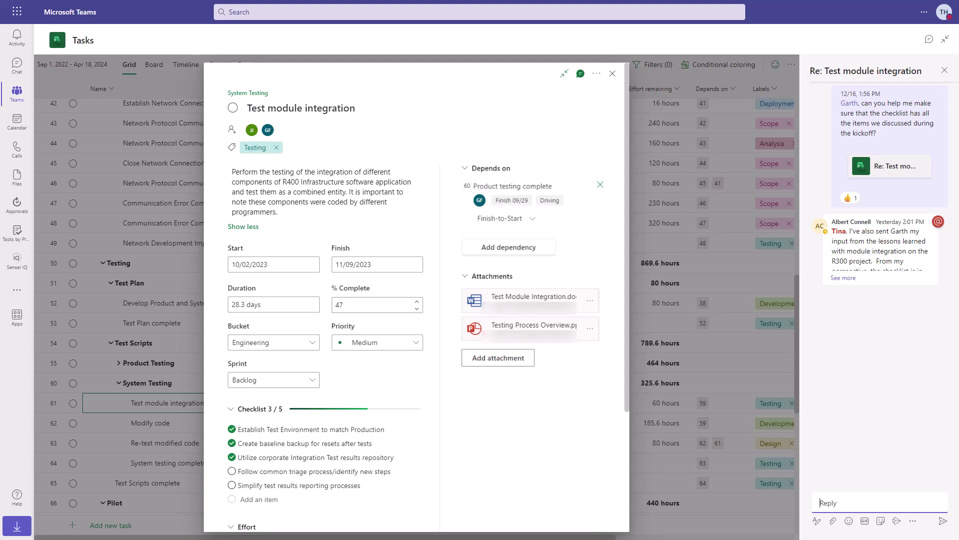
Close the task dialog, read the channel's full welcome message, and switch to Board view.
click(611, 74)
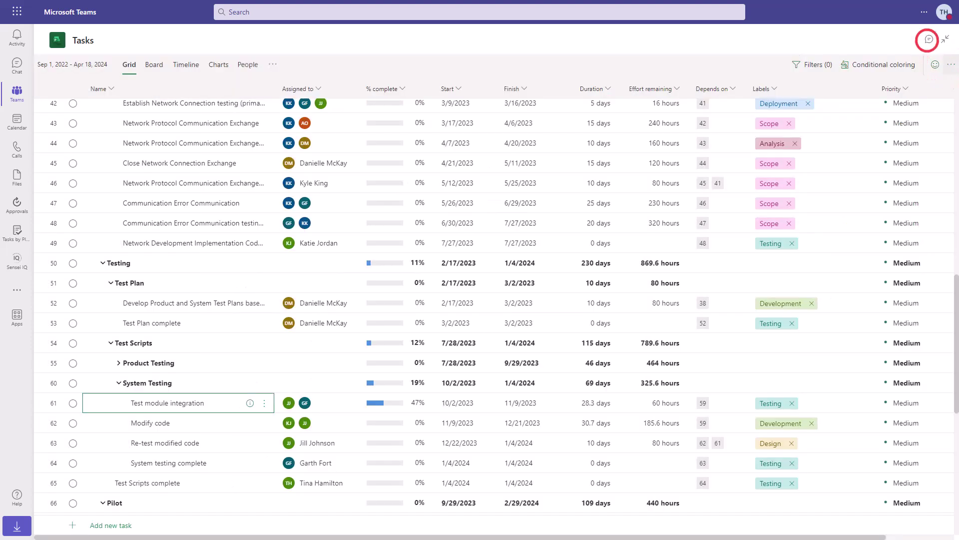
click(929, 39)
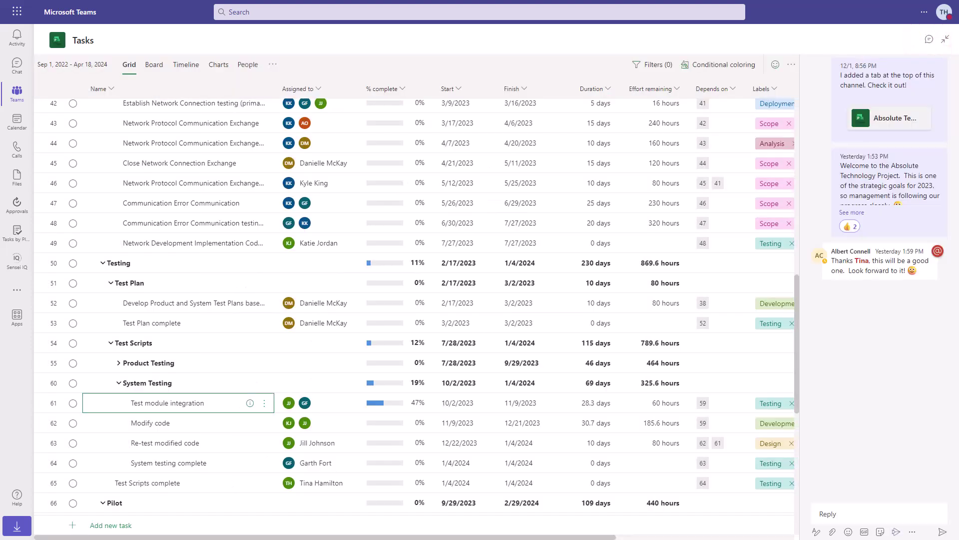
click(852, 212)
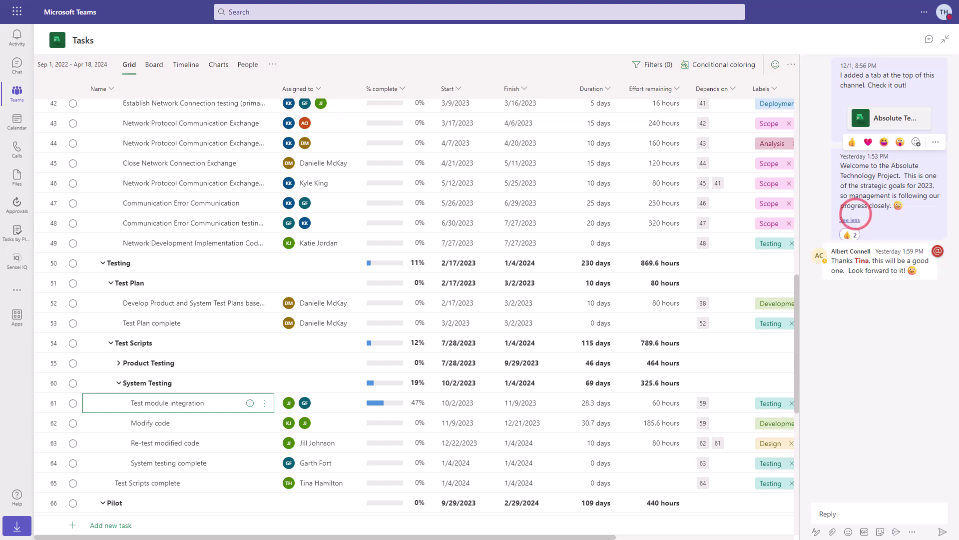
click(152, 64)
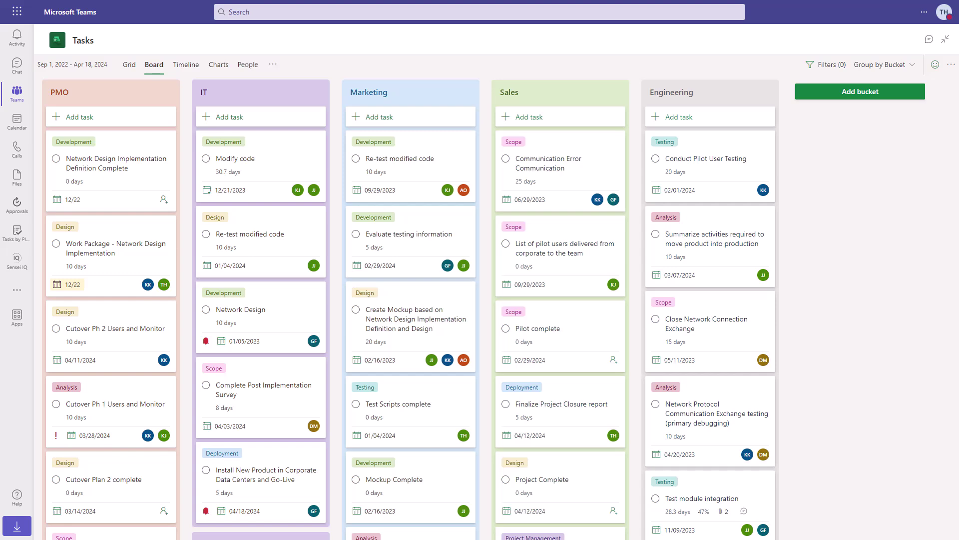
Move the Communication Error Communication card into Engineering and group the board by assignee.
drag(557, 159, 709, 160)
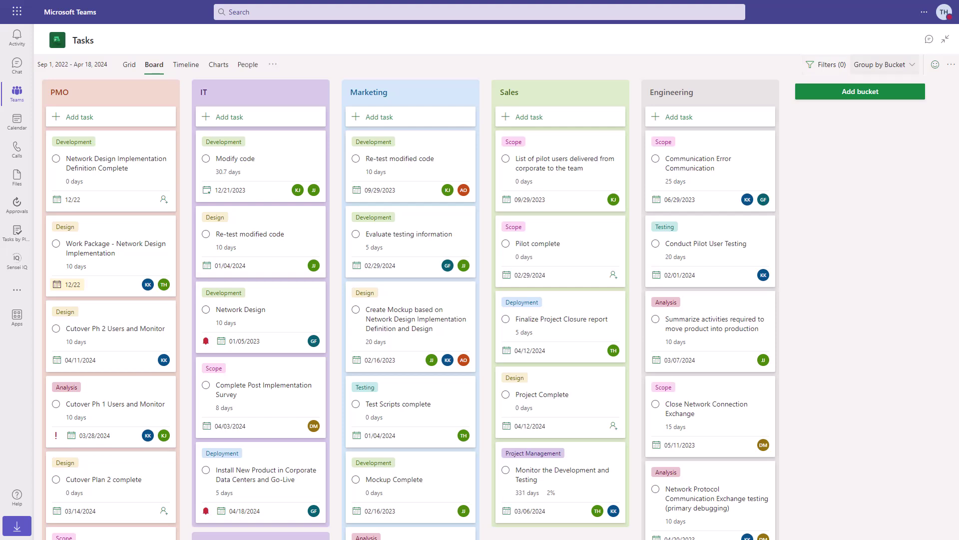
click(875, 65)
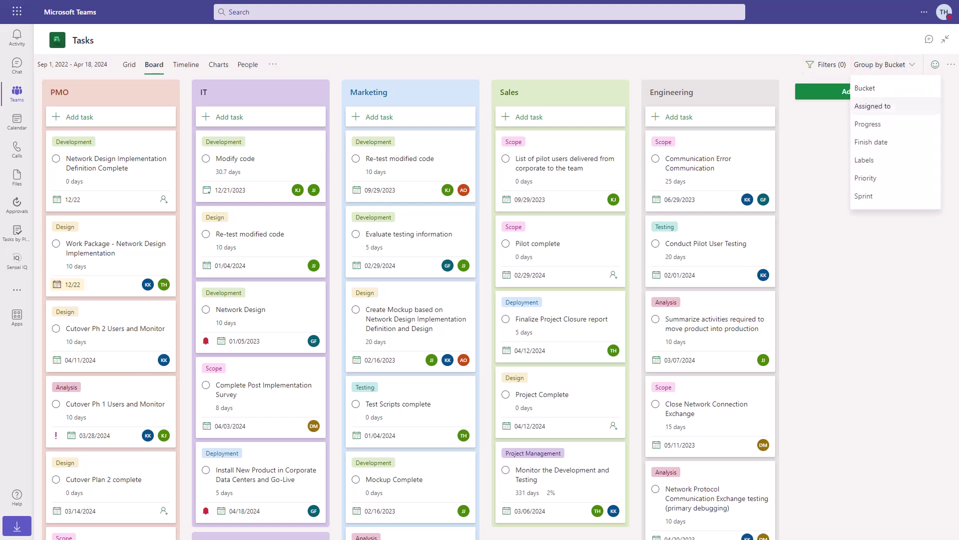
click(867, 105)
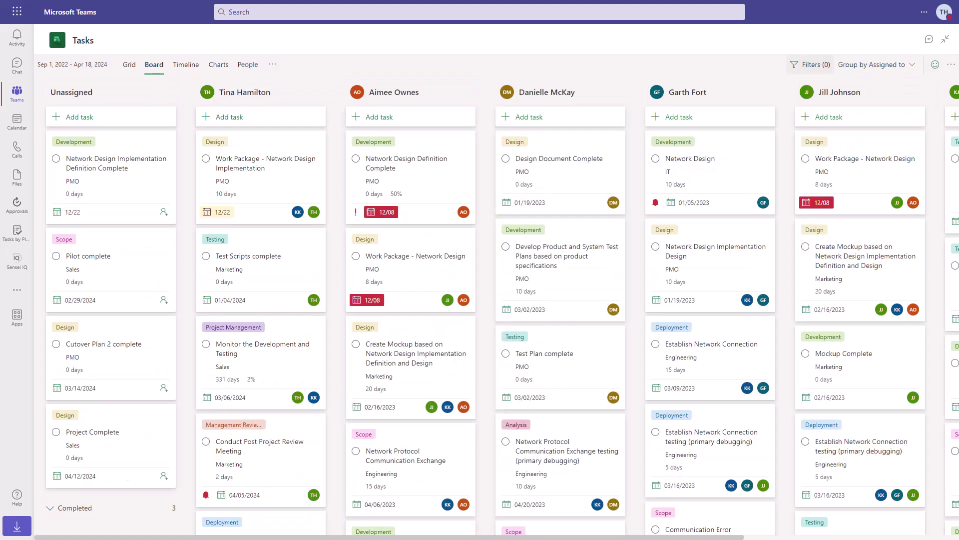
Filter tasks to Late, remove that filter, then filter to the Testing label.
click(805, 62)
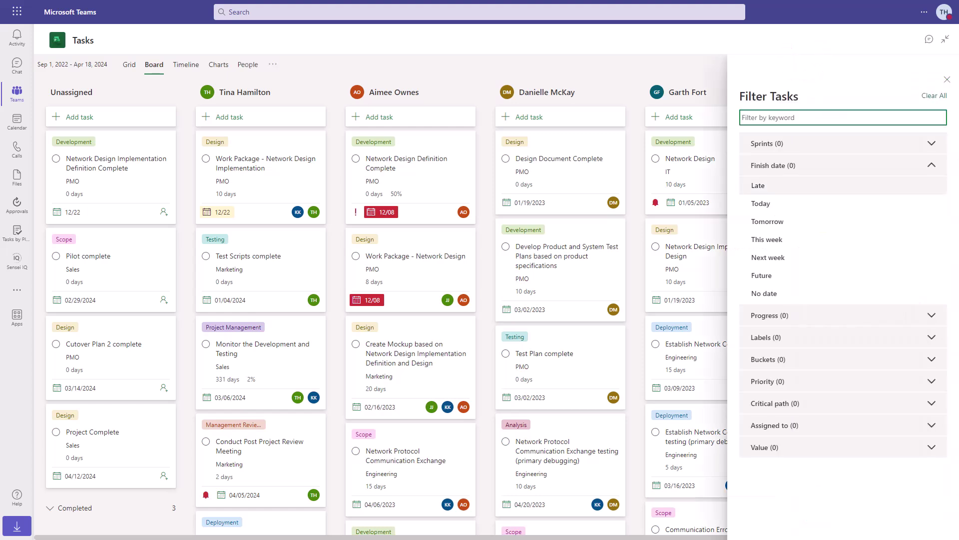
click(797, 186)
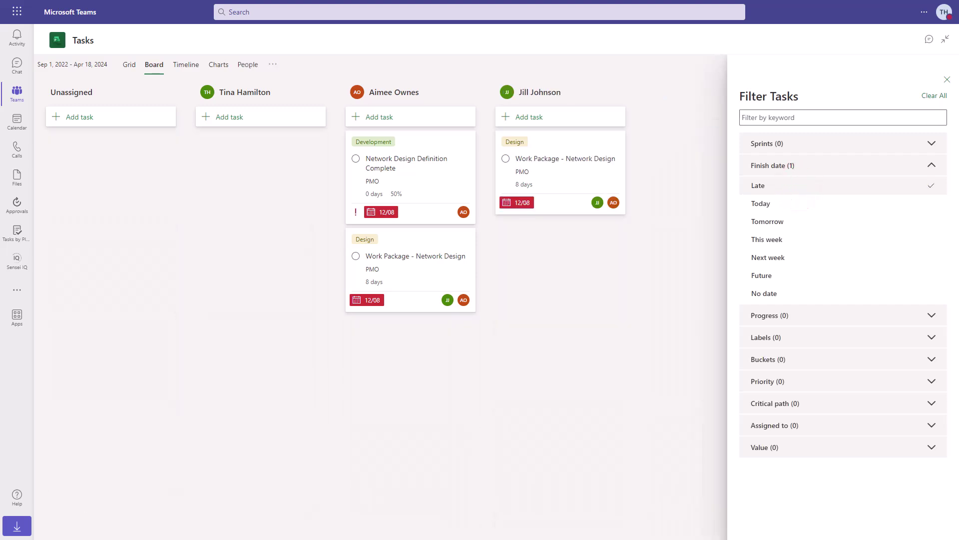
click(797, 186)
click(926, 336)
click(764, 501)
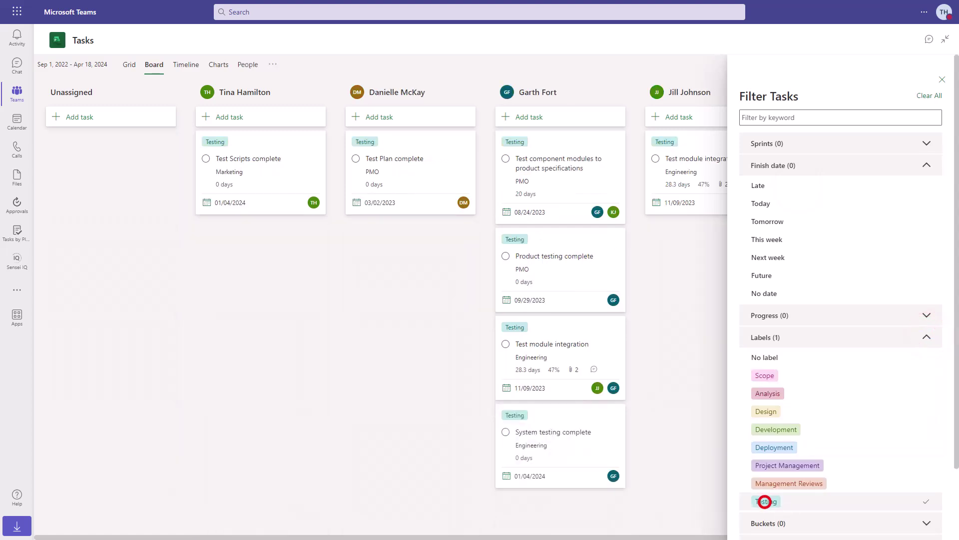
Clear all filters and group the board by Progress, then Finish date, then Labels.
click(929, 96)
click(942, 79)
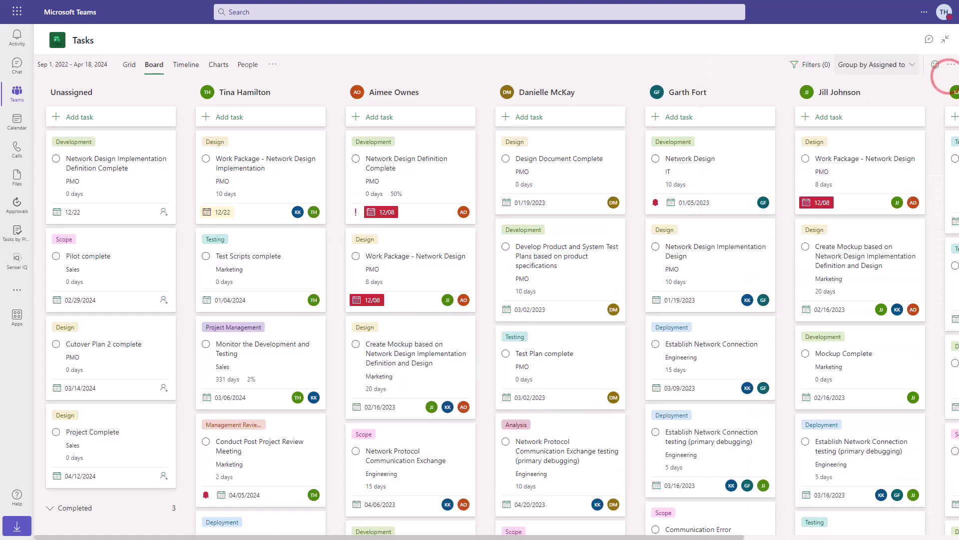
click(884, 65)
click(849, 125)
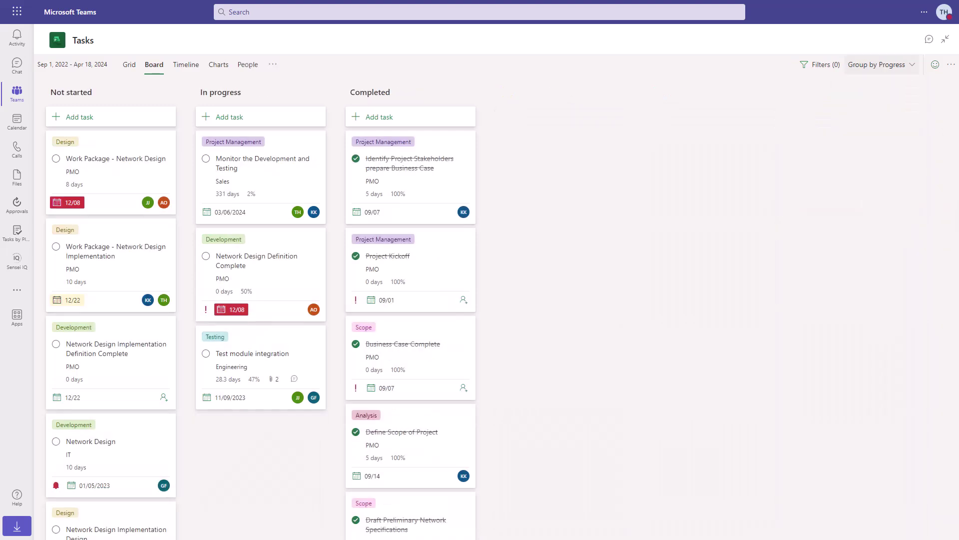
click(877, 65)
click(870, 142)
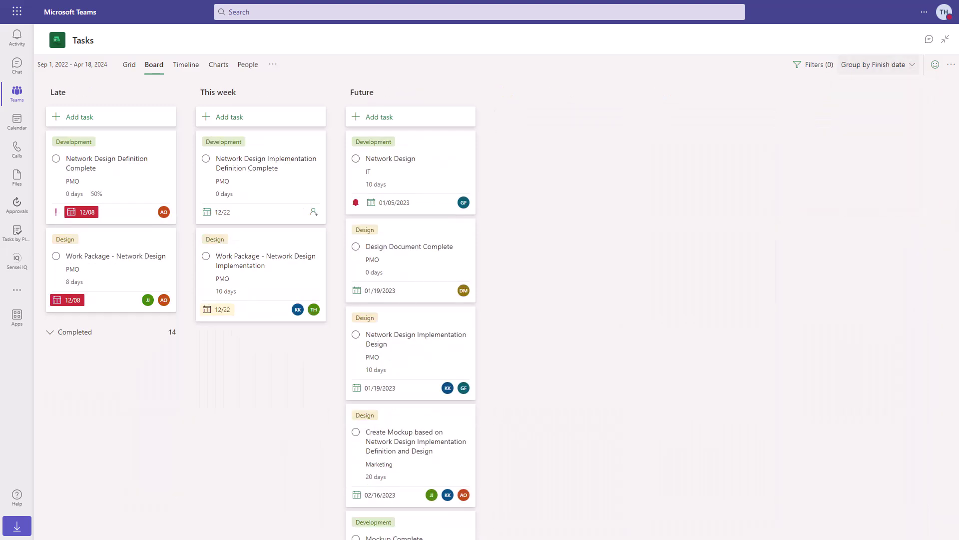
click(878, 65)
click(853, 194)
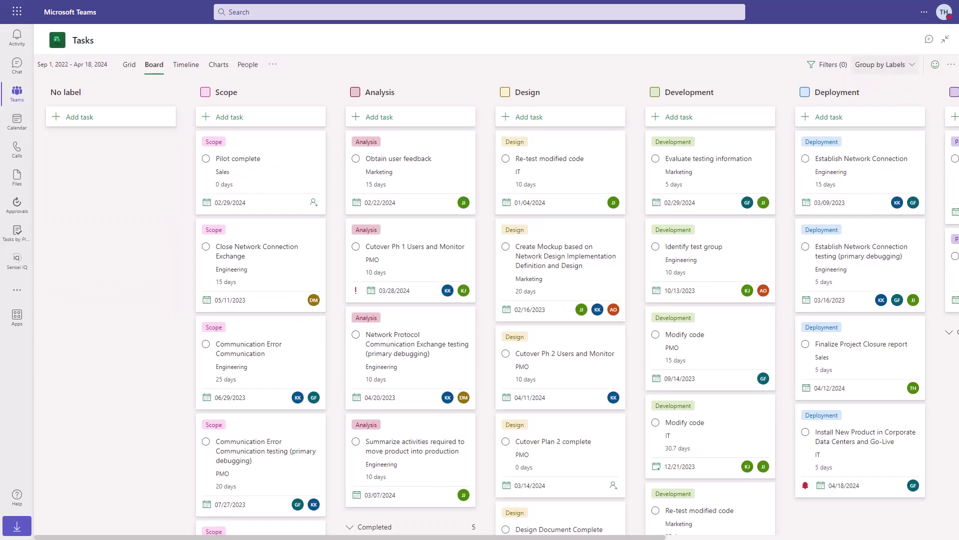
Group the board by Priority, then Sprint, and switch to the Timeline view.
click(858, 65)
click(863, 180)
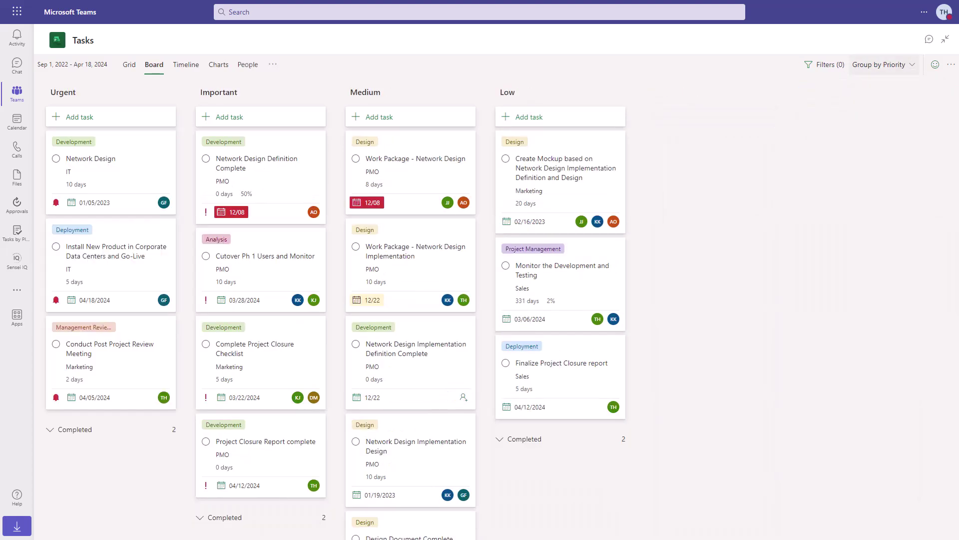
click(879, 65)
click(865, 196)
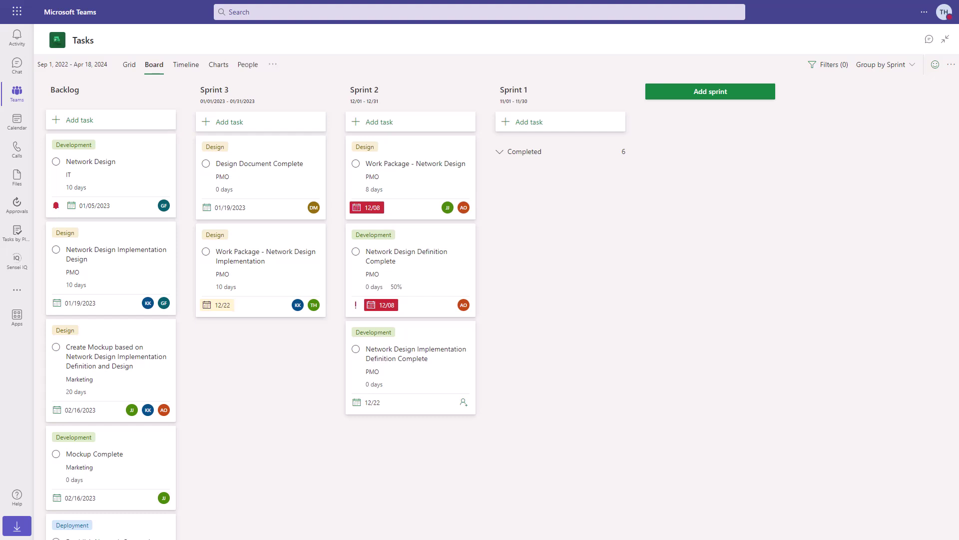
click(177, 64)
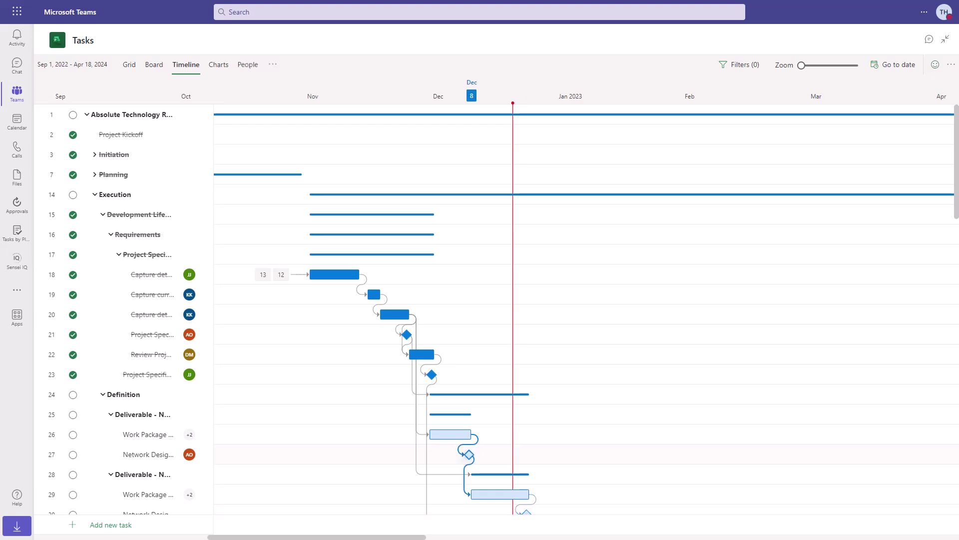
Move the row 26 bar later, extend its finish to Feb 5, and mark it complete.
scroll(500, 310, down, 3)
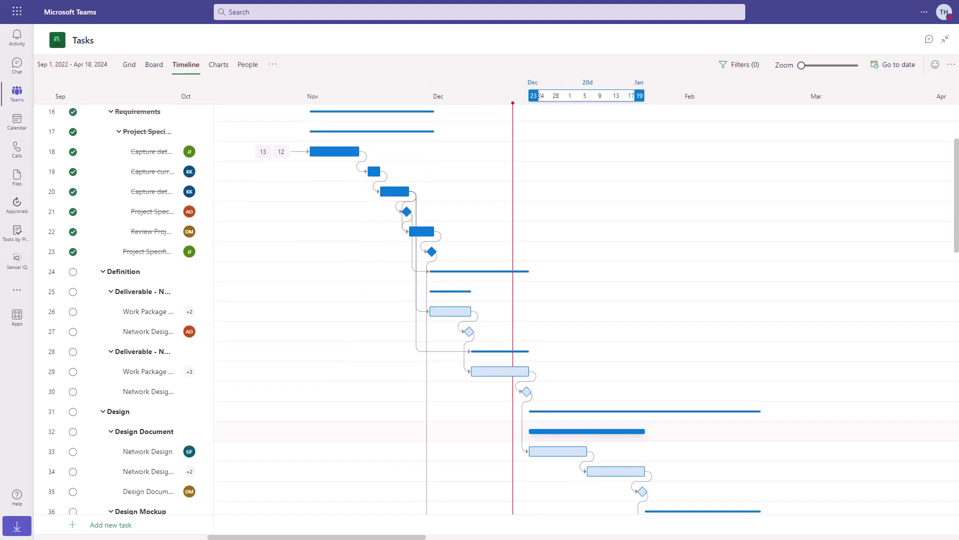
scroll(500, 310, down, 1)
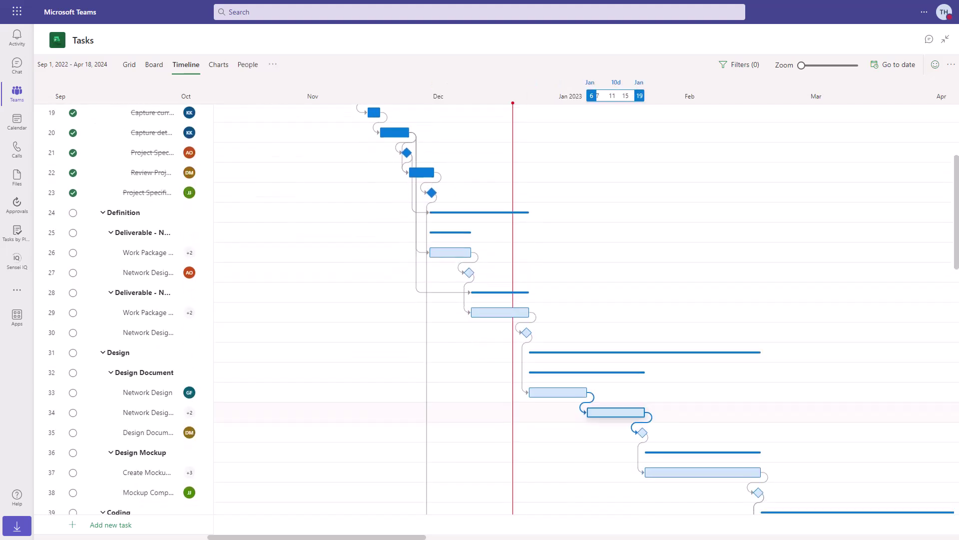
drag(450, 250, 545, 250)
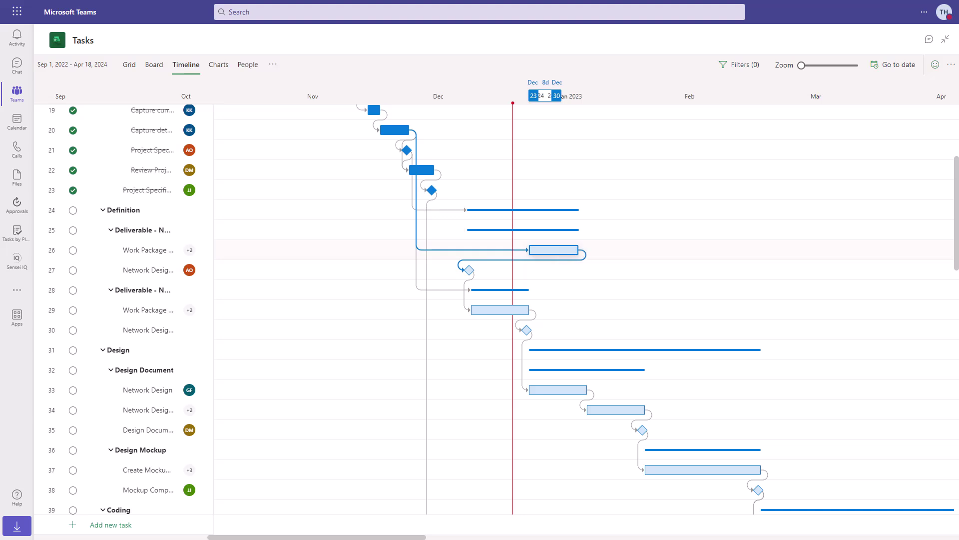
drag(578, 250, 581, 410)
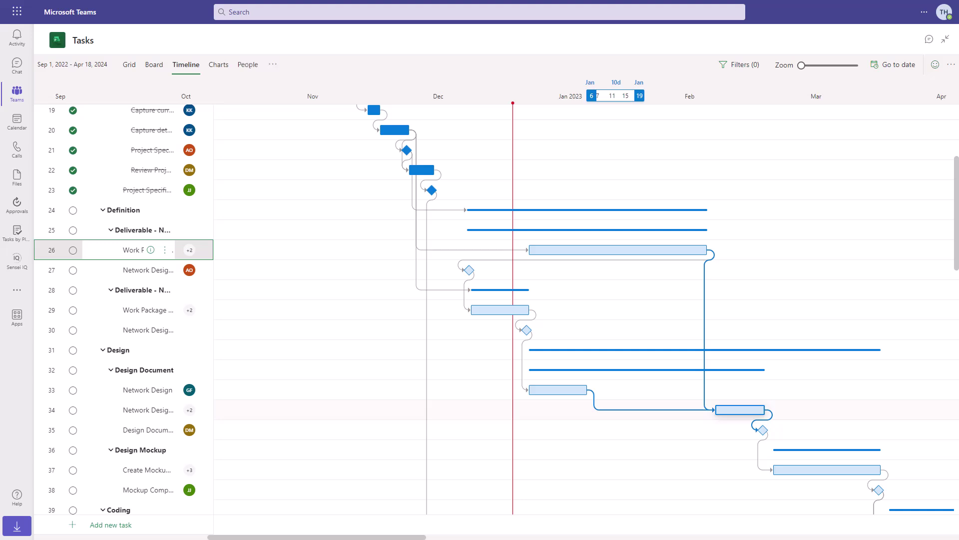
click(73, 250)
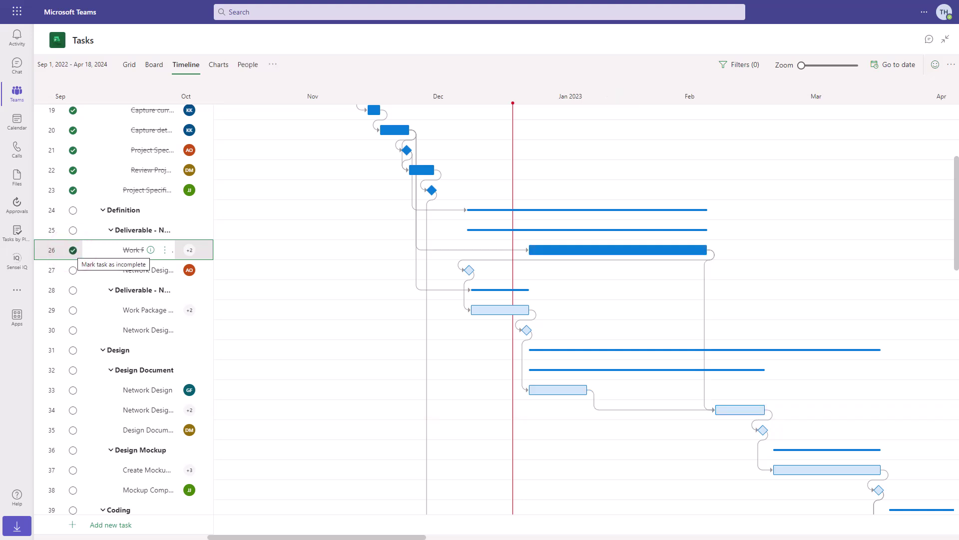
click(951, 64)
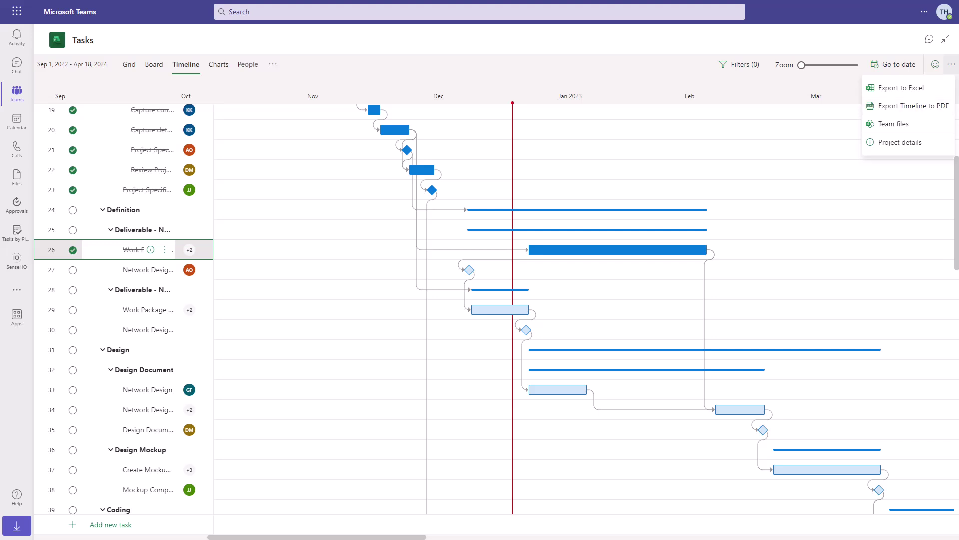
Switch the plan to Charts view for status, bucket and effort charts.
click(220, 64)
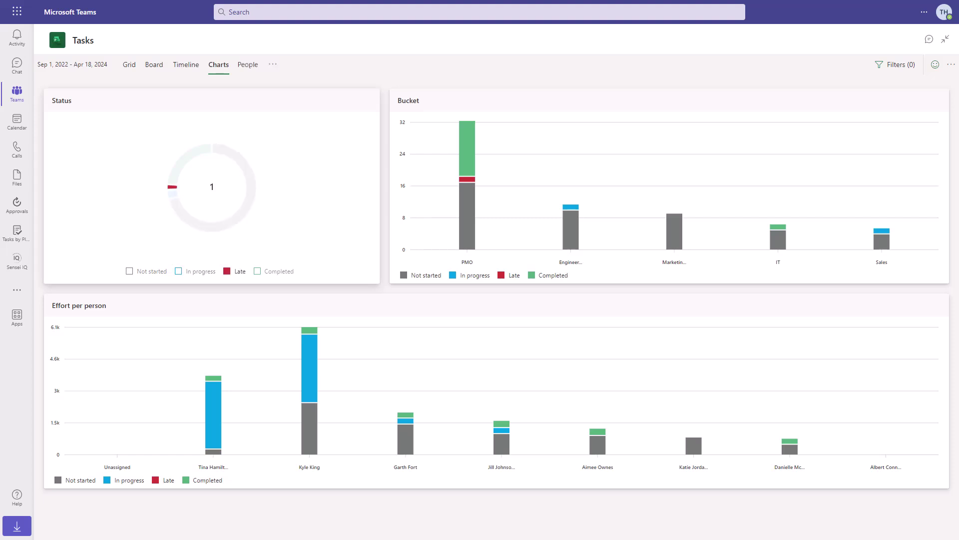
Switch the plan to the People view of per-person tasks by bucket.
click(248, 64)
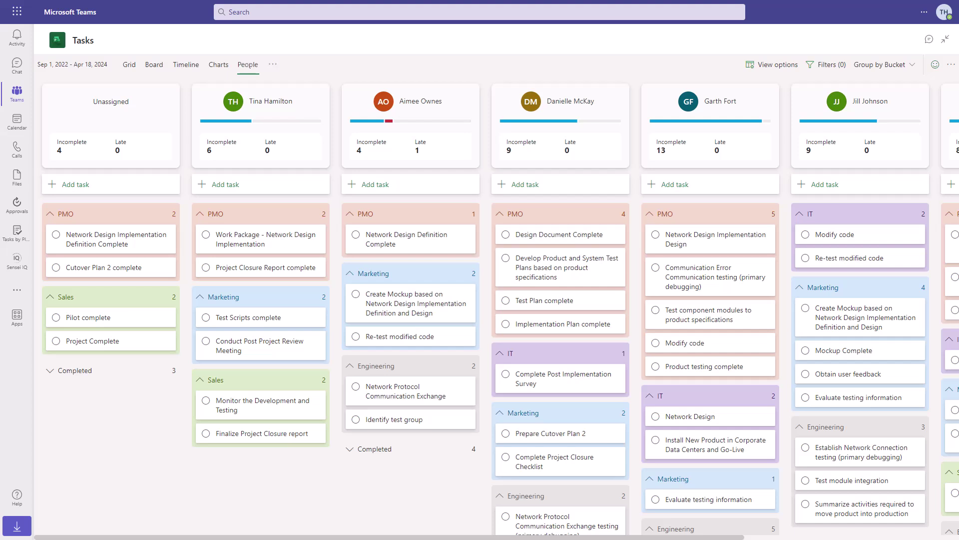
Show People workload in Hours with Compact mode off, and open the Filters panel.
click(764, 64)
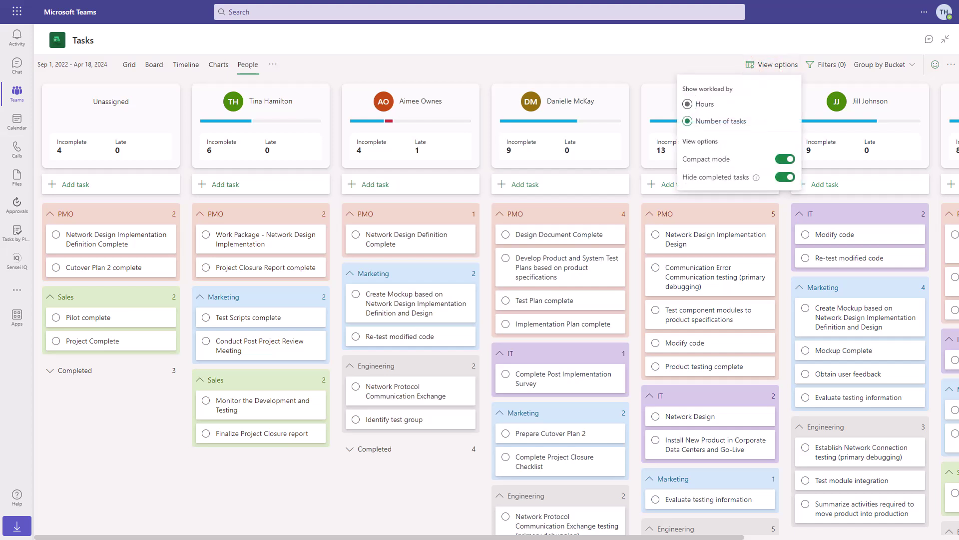
click(688, 104)
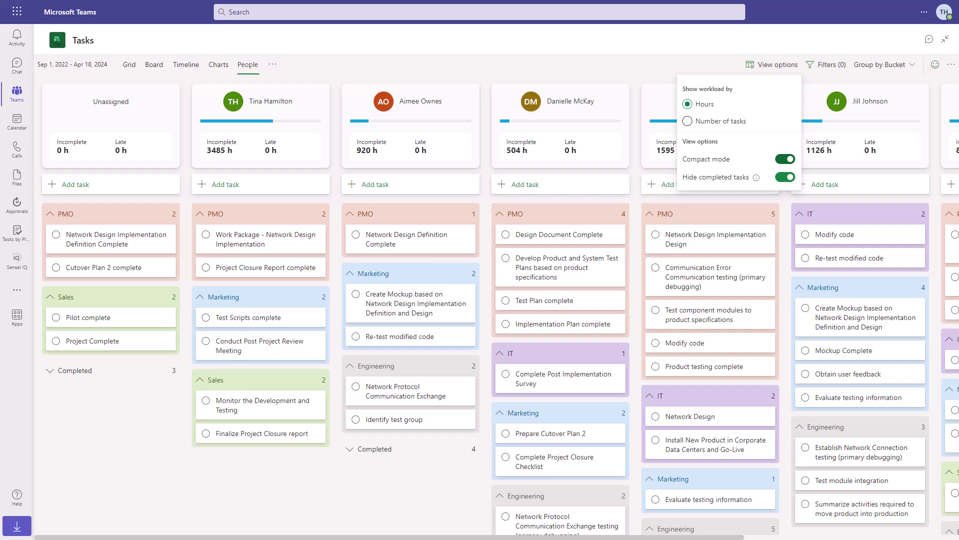
click(783, 159)
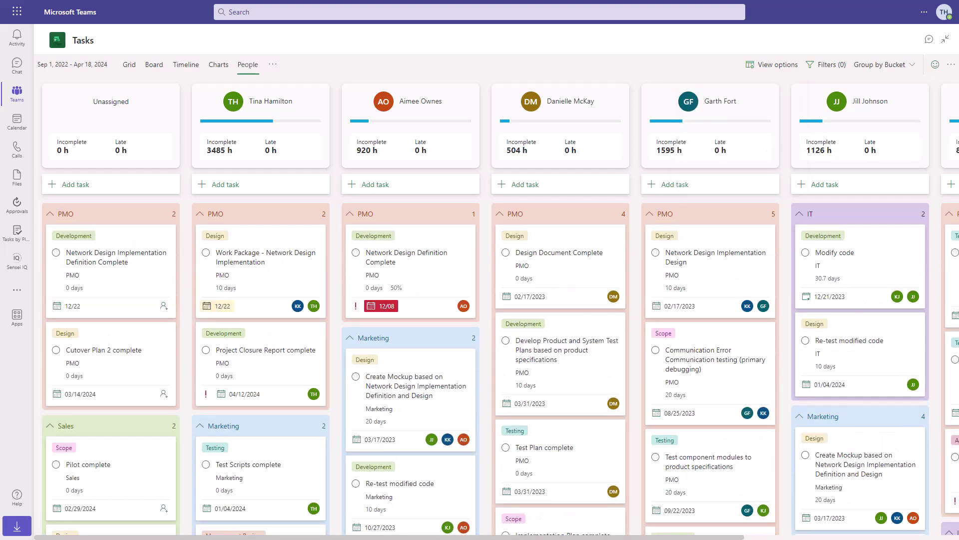
click(822, 64)
Filter the People board to show only Critical tasks on the critical path.
click(797, 403)
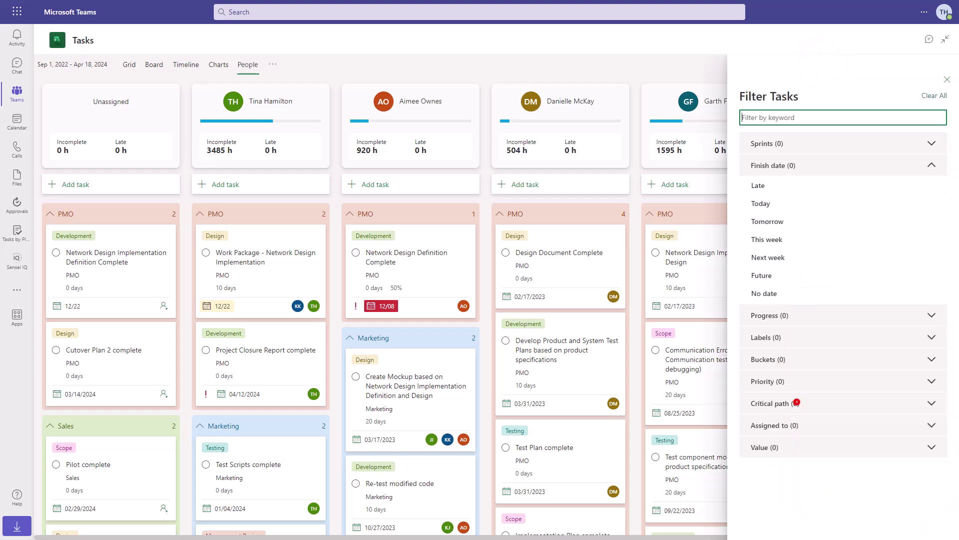
click(783, 424)
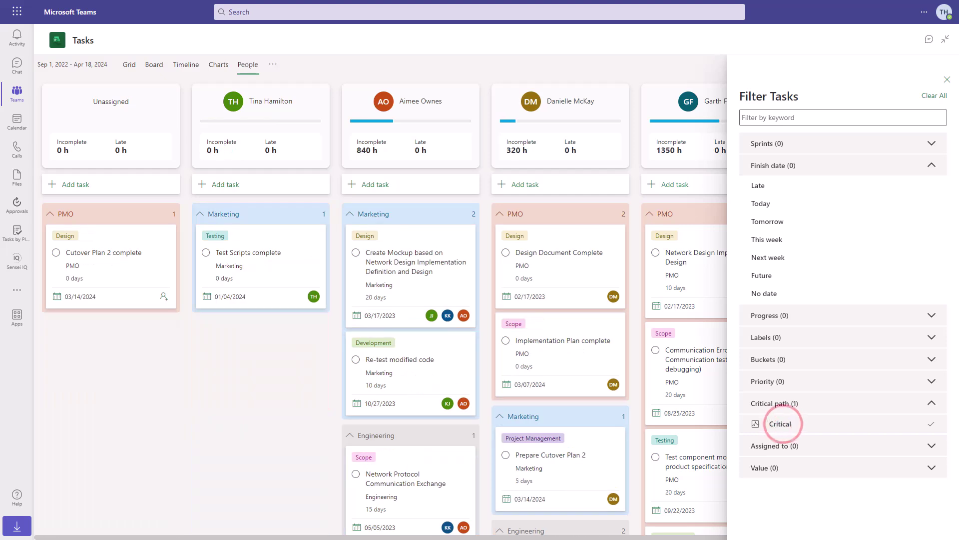
key(Escape)
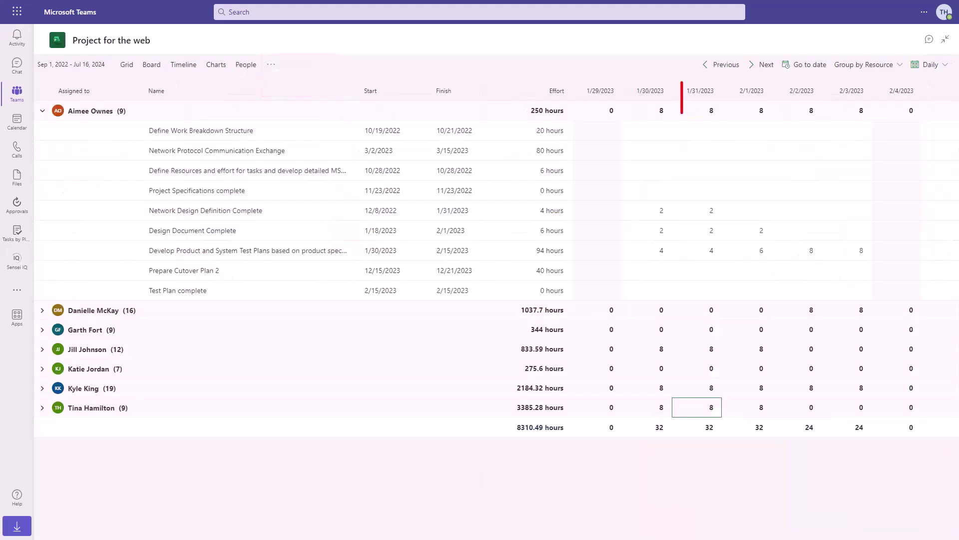
On 1/31, set Design Document Complete to 4 hours and Develop Product to 2, then review Group by and Daily options.
click(710, 230)
text(4)
key(Return)
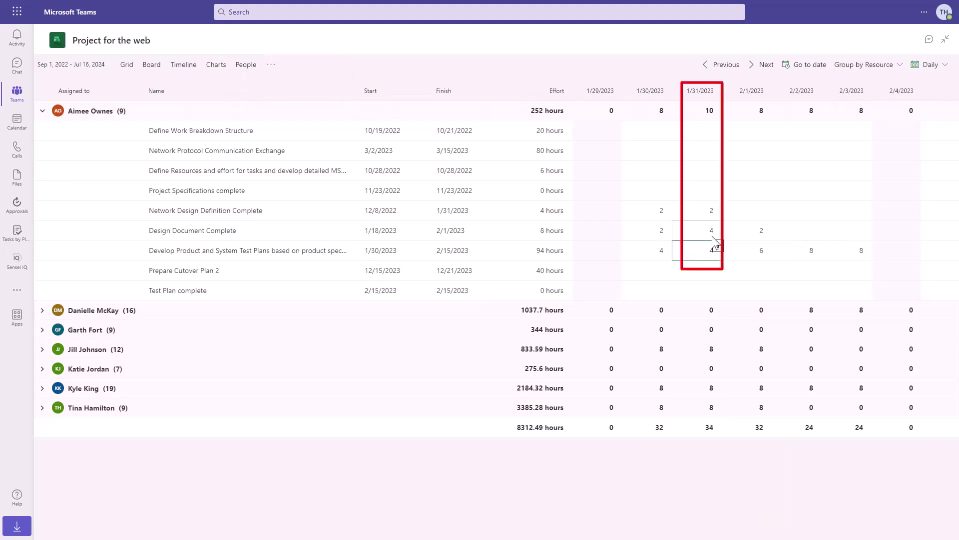
click(713, 257)
key(BackSpace)
text(2)
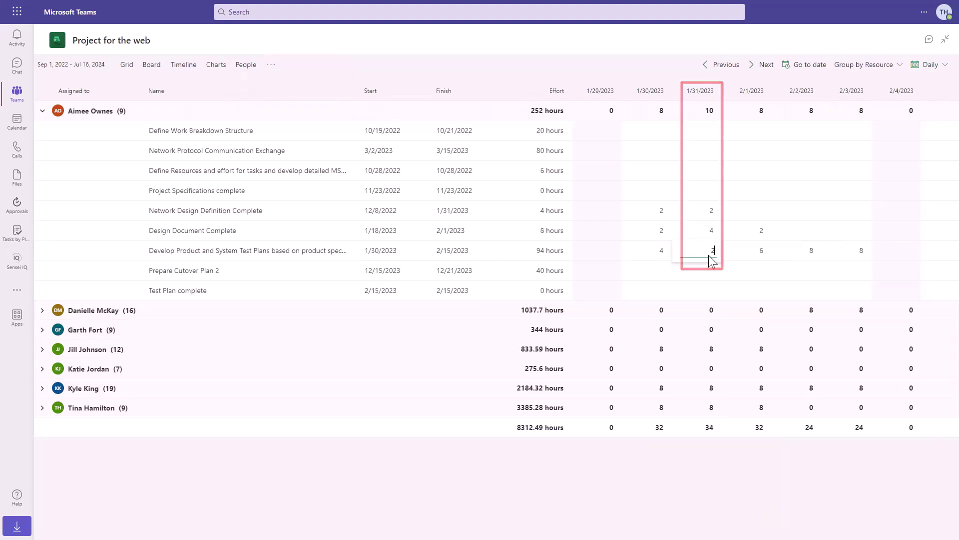
click(901, 67)
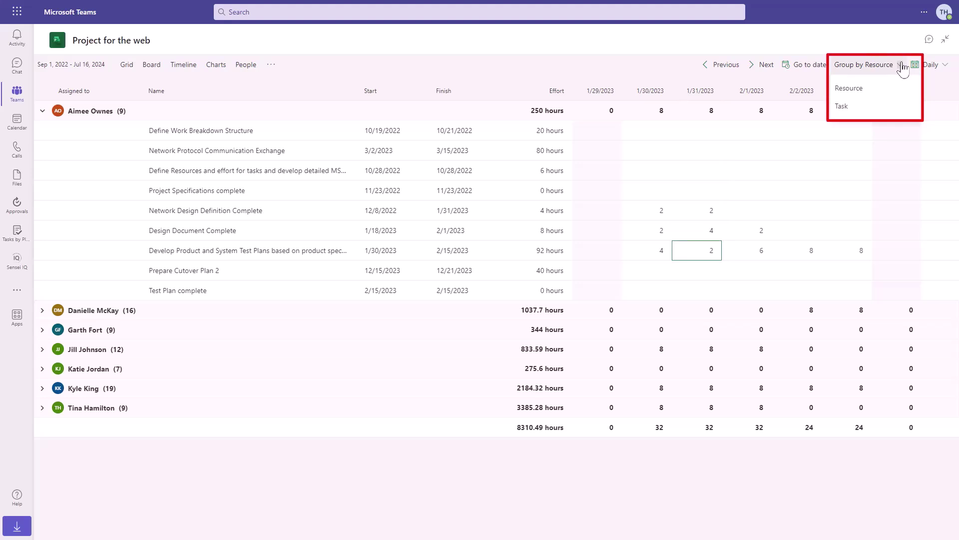
click(945, 66)
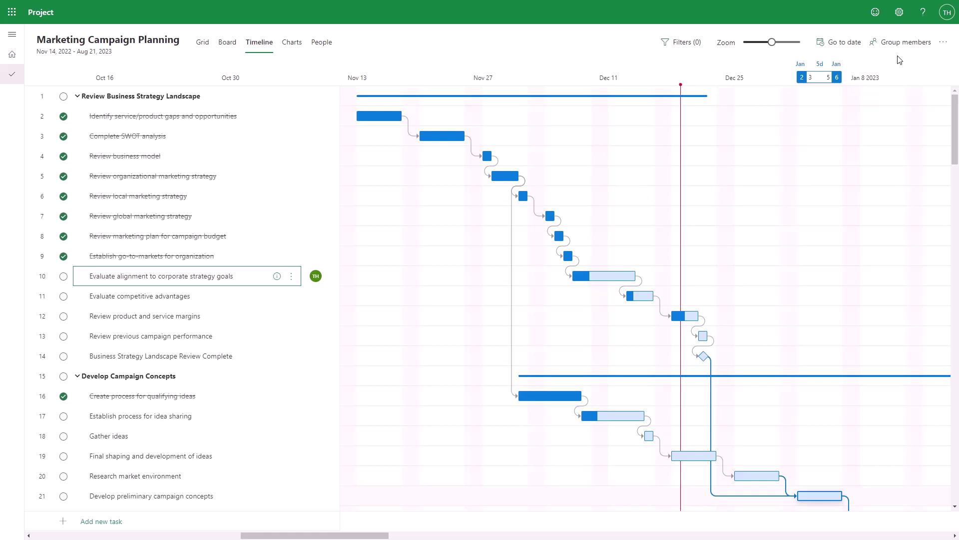
In Group members, browse the existing groups, then choose to create a new group.
click(897, 42)
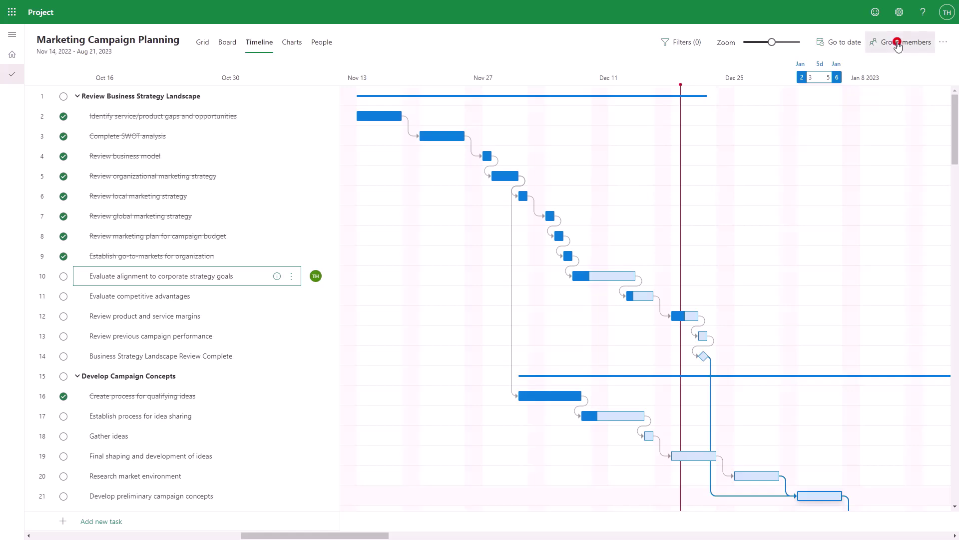
click(873, 120)
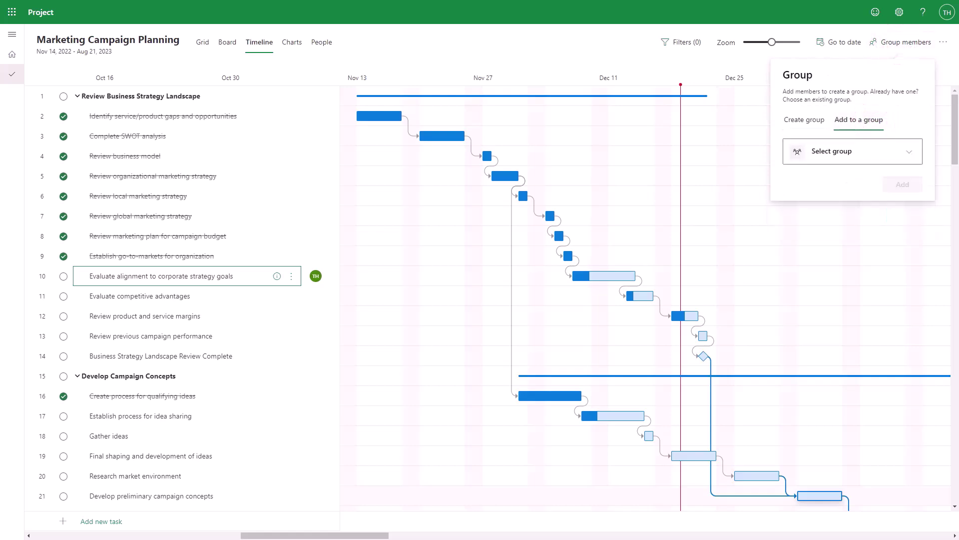
click(909, 151)
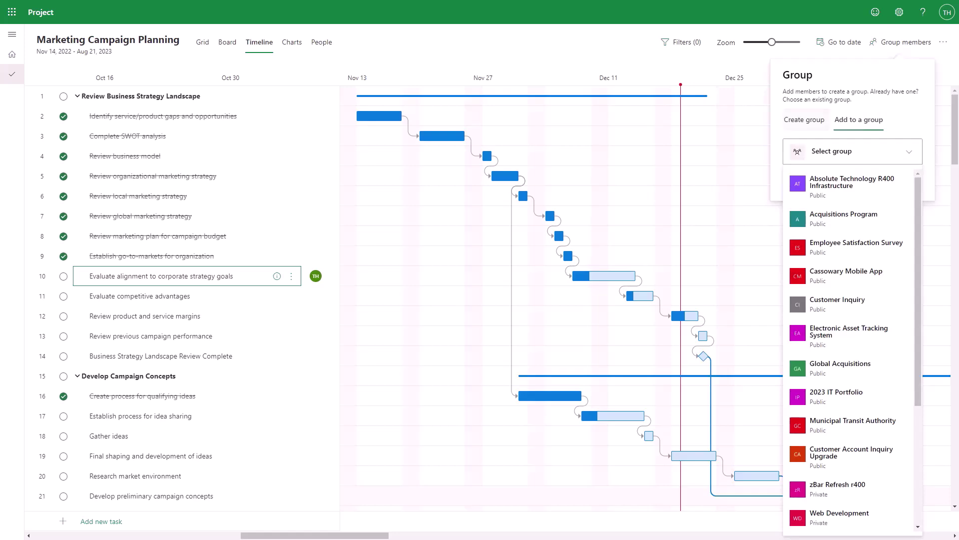
click(805, 120)
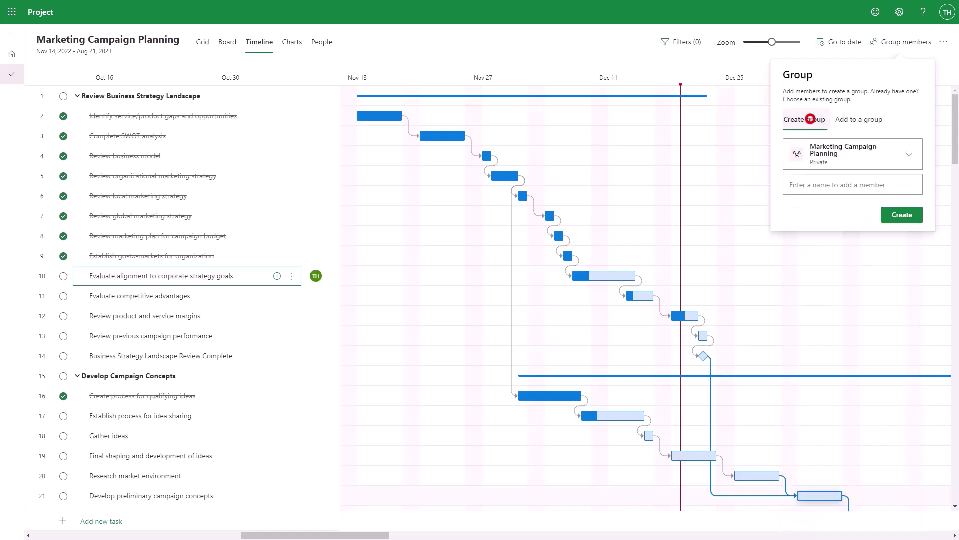
Add two suggested colleagues as members and create the Marketing Campaign Planning group.
click(907, 151)
text(Tea)
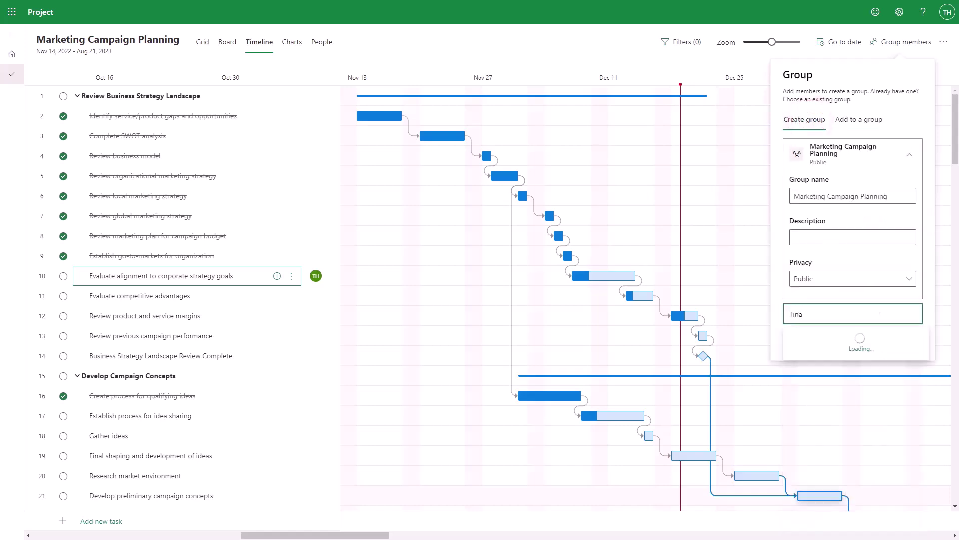
key(Return)
text(Albert Connell)
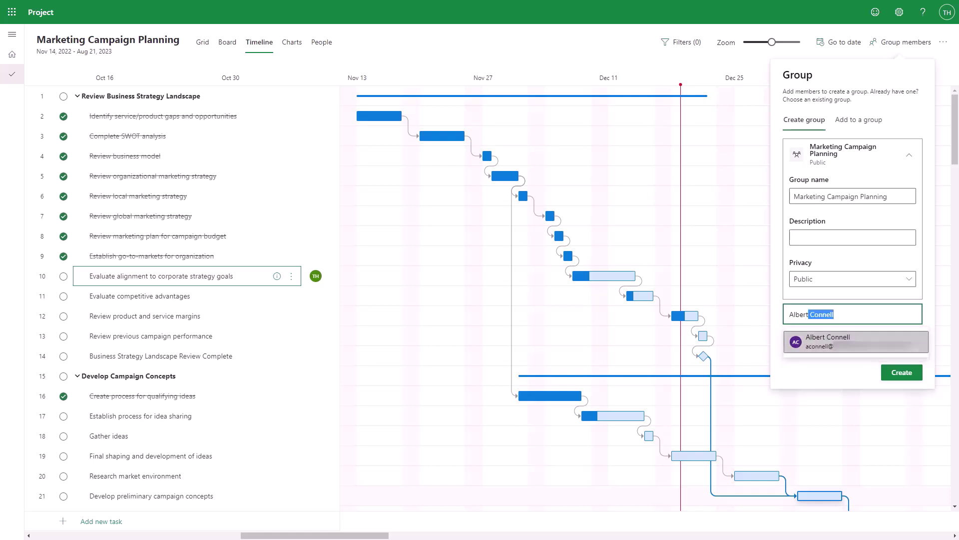
key(Return)
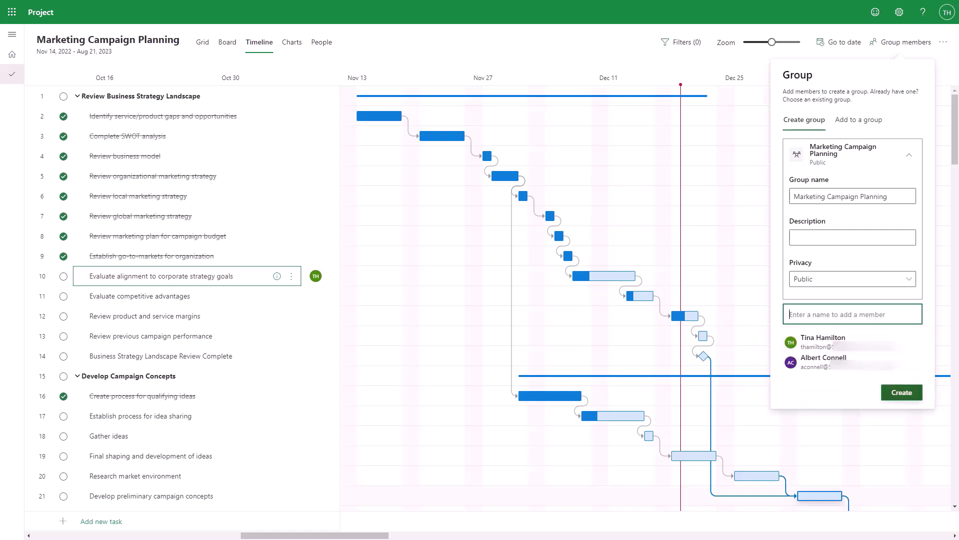
click(913, 399)
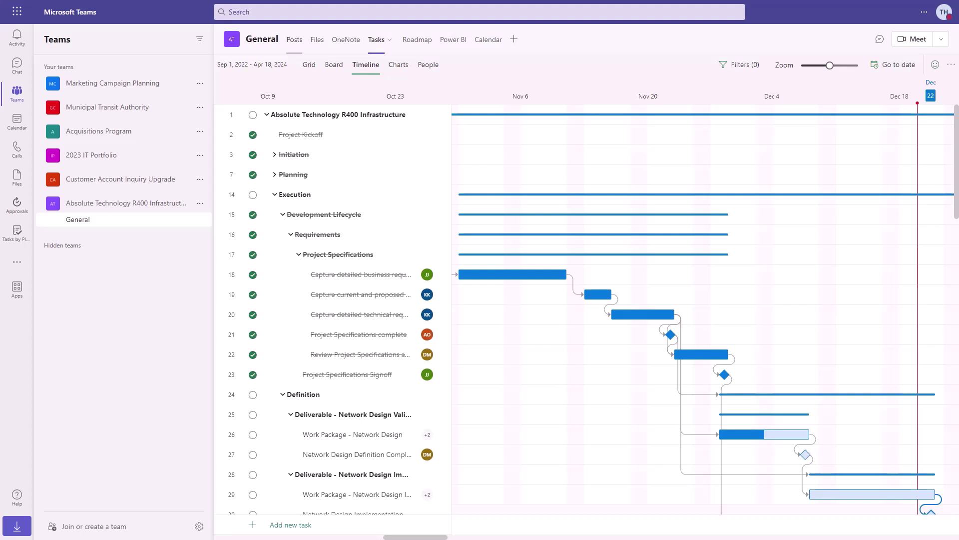
Show the General channel's Posts conversation for Absolute Technology R400 Infrastructure.
click(294, 39)
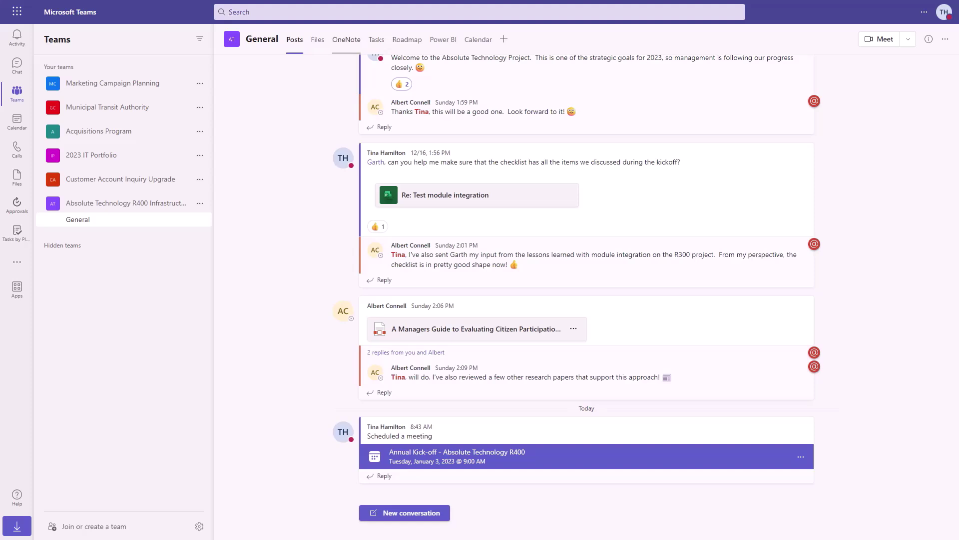
Preview A Managers Guide to Evaluating Citizen Participation.pdf with its conversation, then open the channel's OneNote notebook.
click(318, 40)
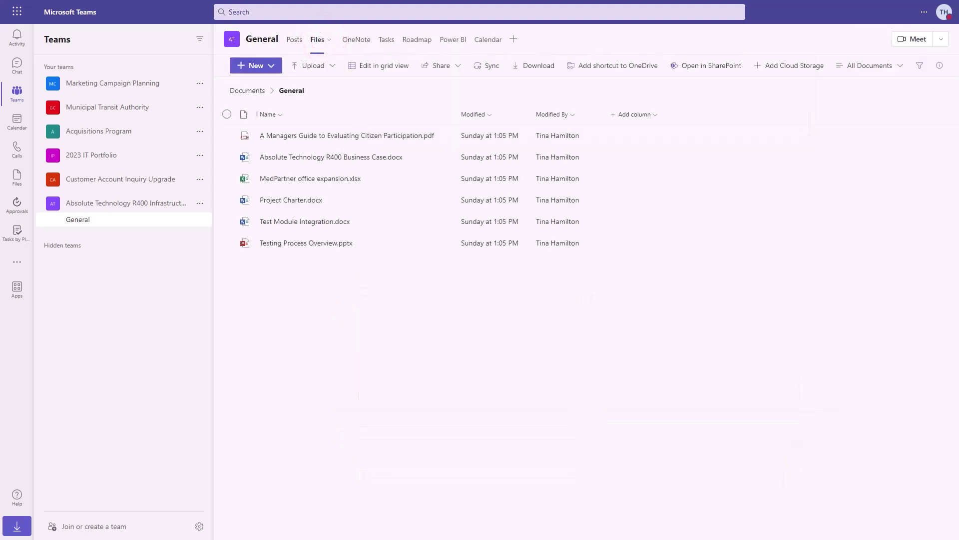
click(345, 135)
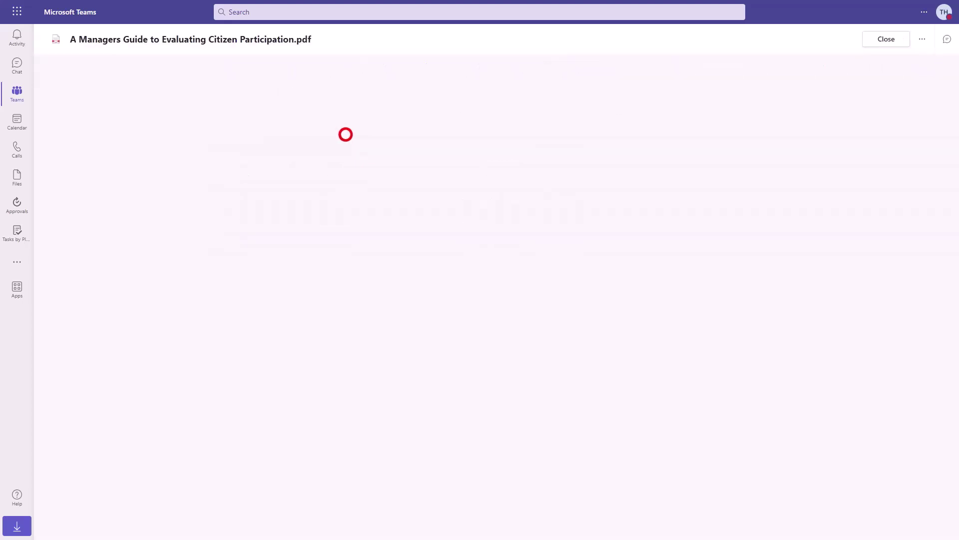
click(947, 39)
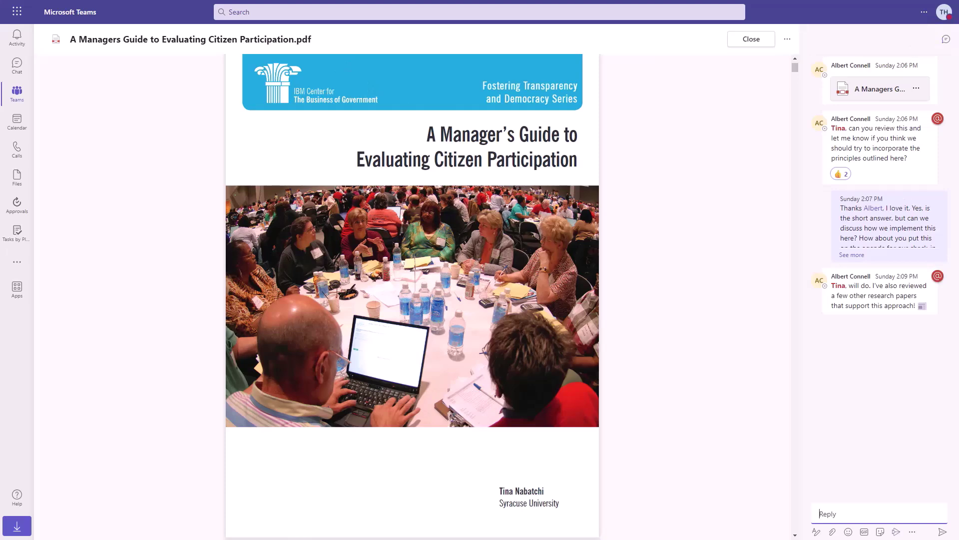
key(Escape)
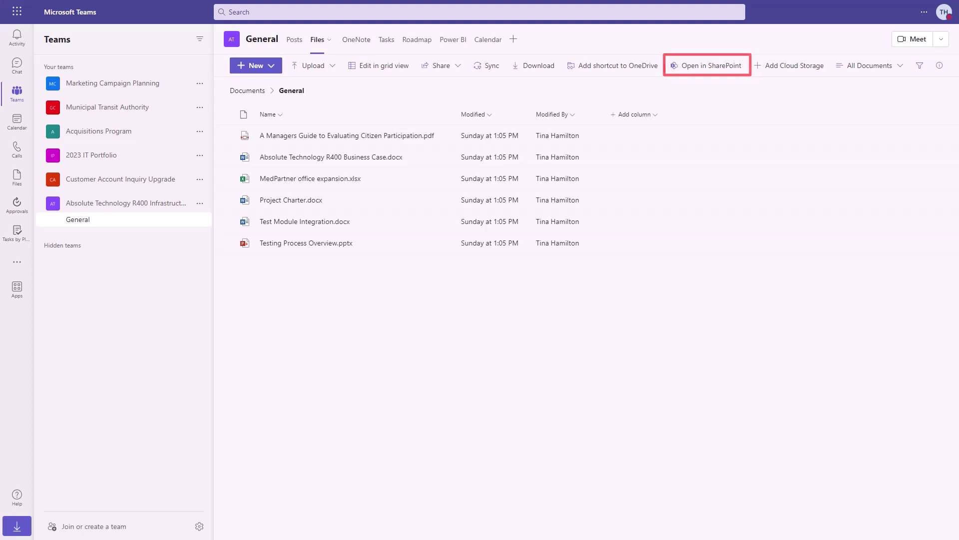
click(352, 40)
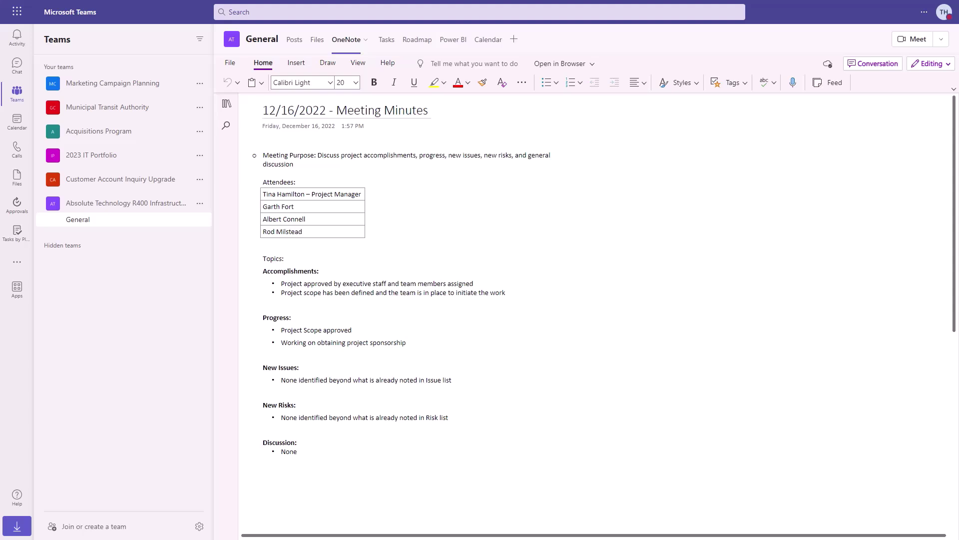
Show the General channel's Roadmap tab with Design, Testing, Coding and Pilot bars.
click(407, 40)
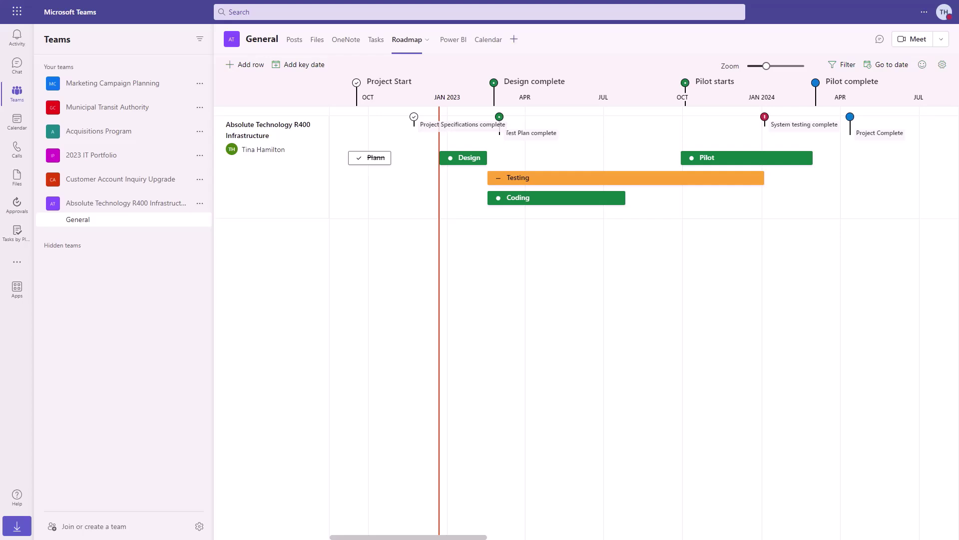
Glance at the Add a tab choices, dismiss them, and open the Tasks grid.
click(514, 39)
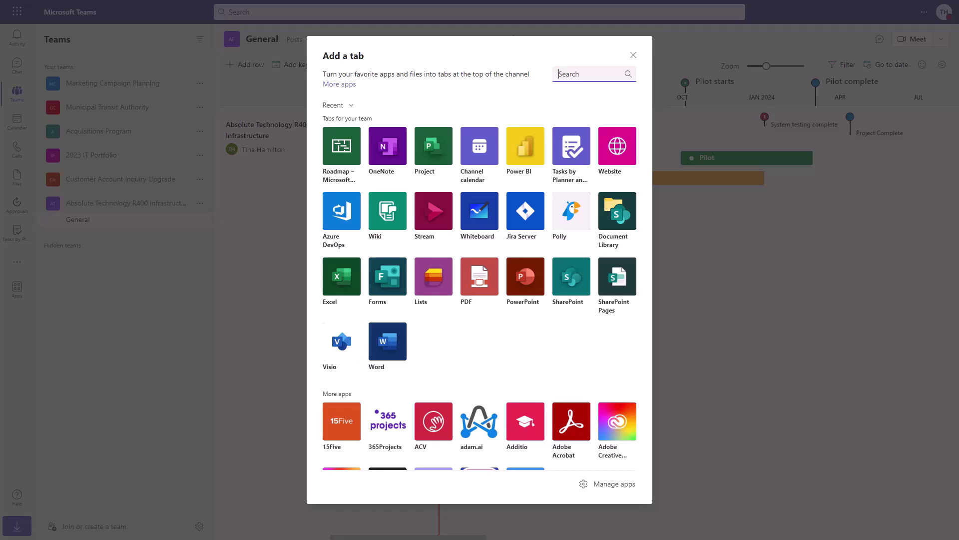
key(Escape)
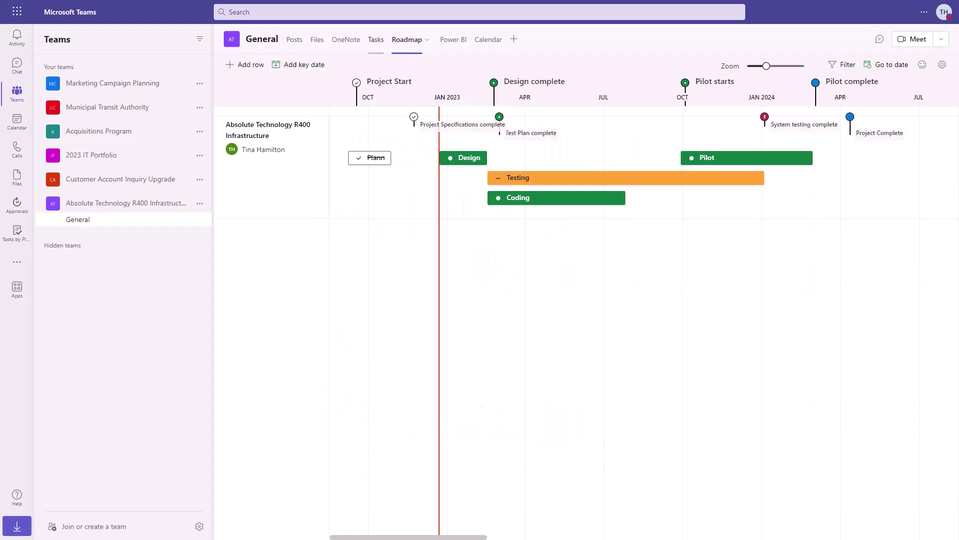
click(376, 39)
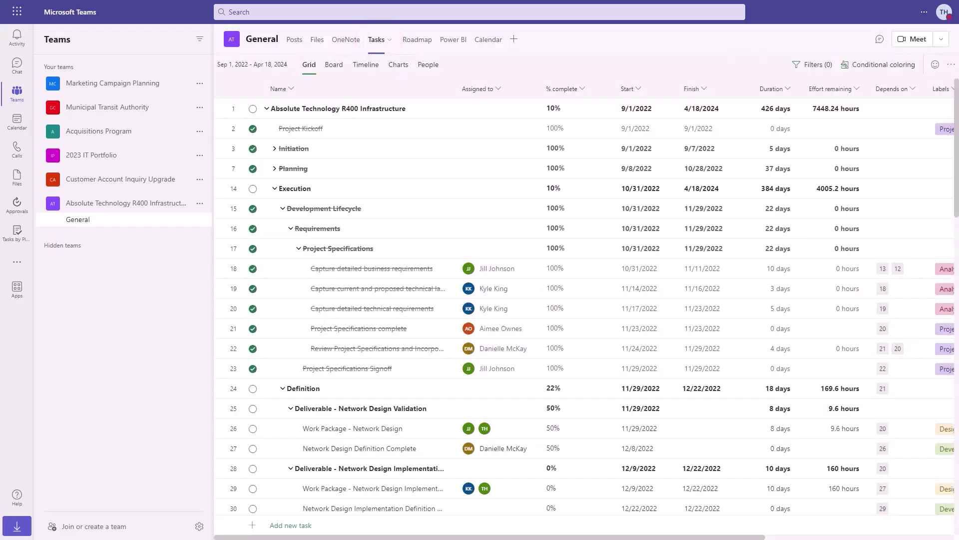